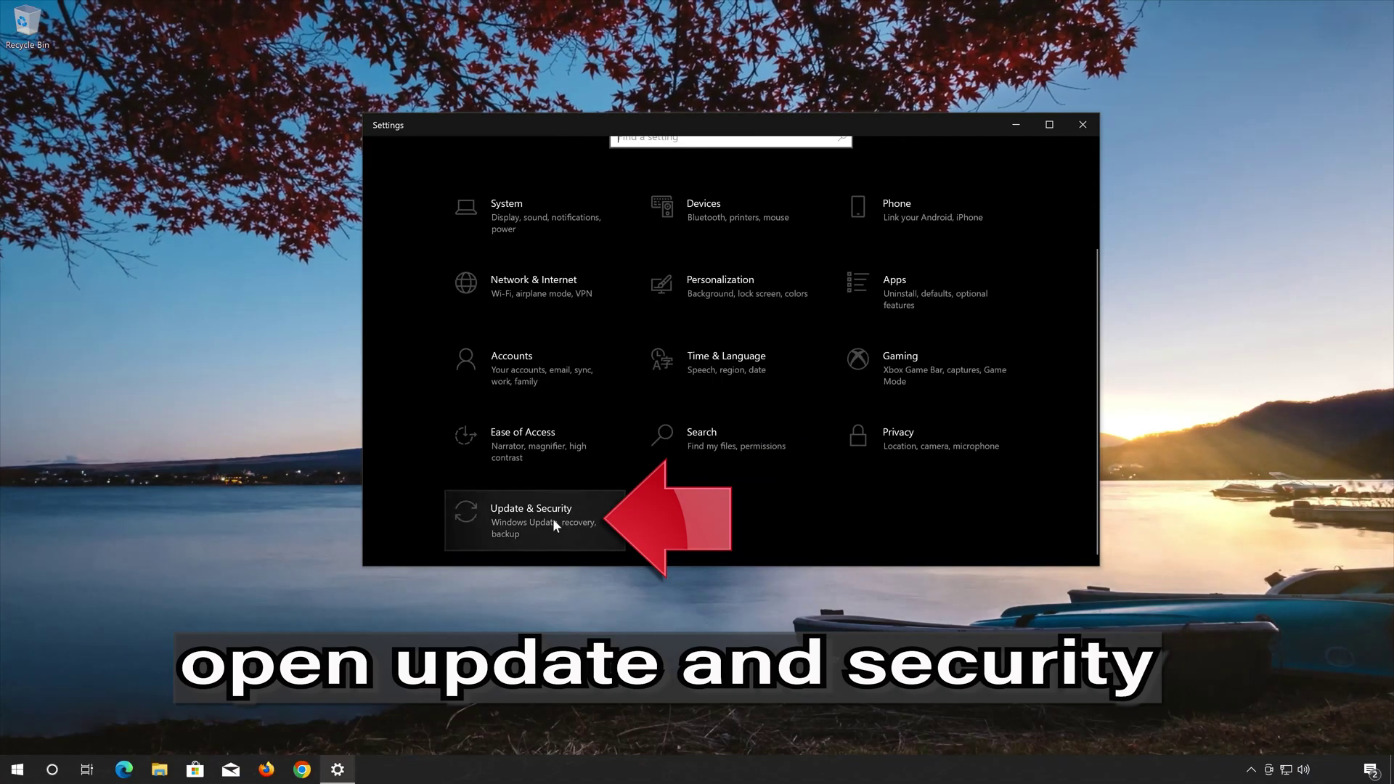
Open the list of additional troubleshooters in the Troubleshoot section of Update & Security.
click(553, 524)
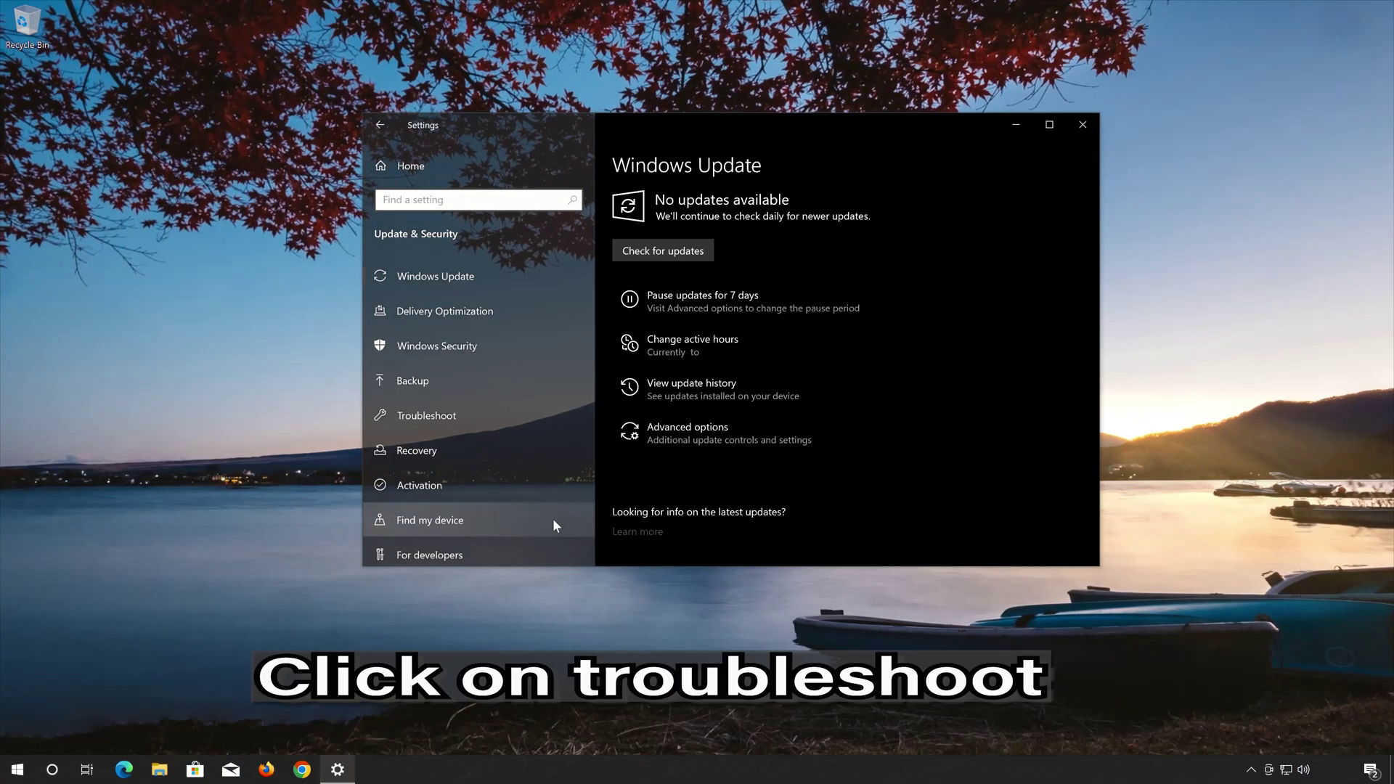
click(502, 421)
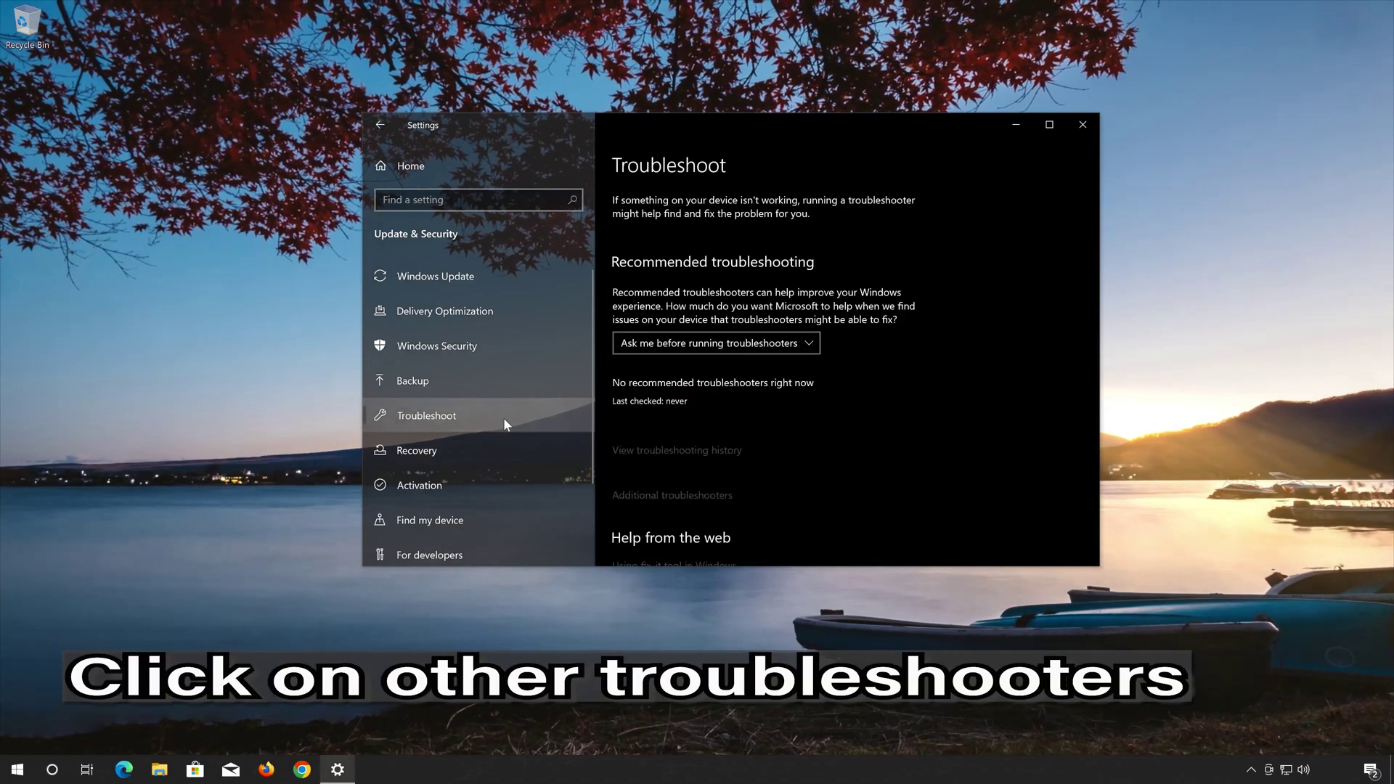
scroll(886, 411, down, 2)
scroll(885, 407, up, 1)
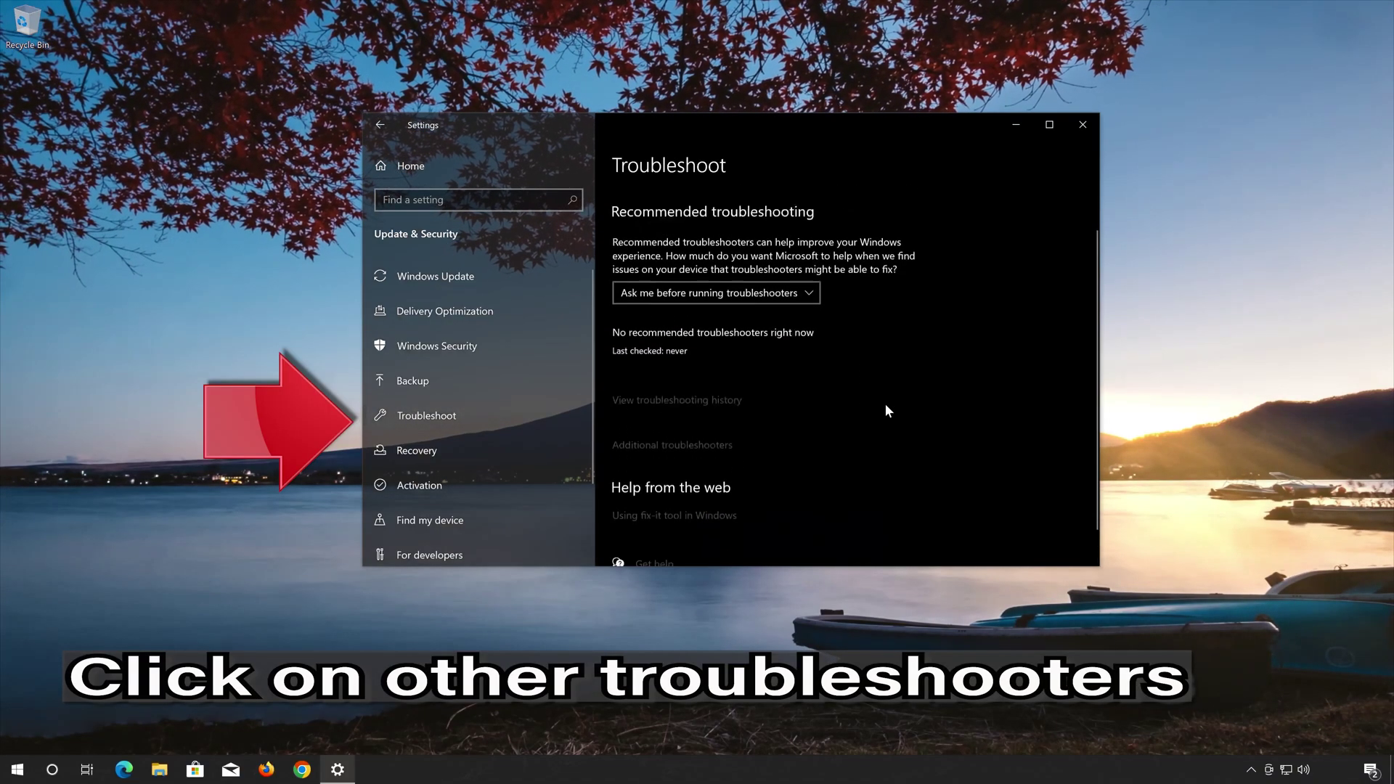
scroll(886, 405, down, 1)
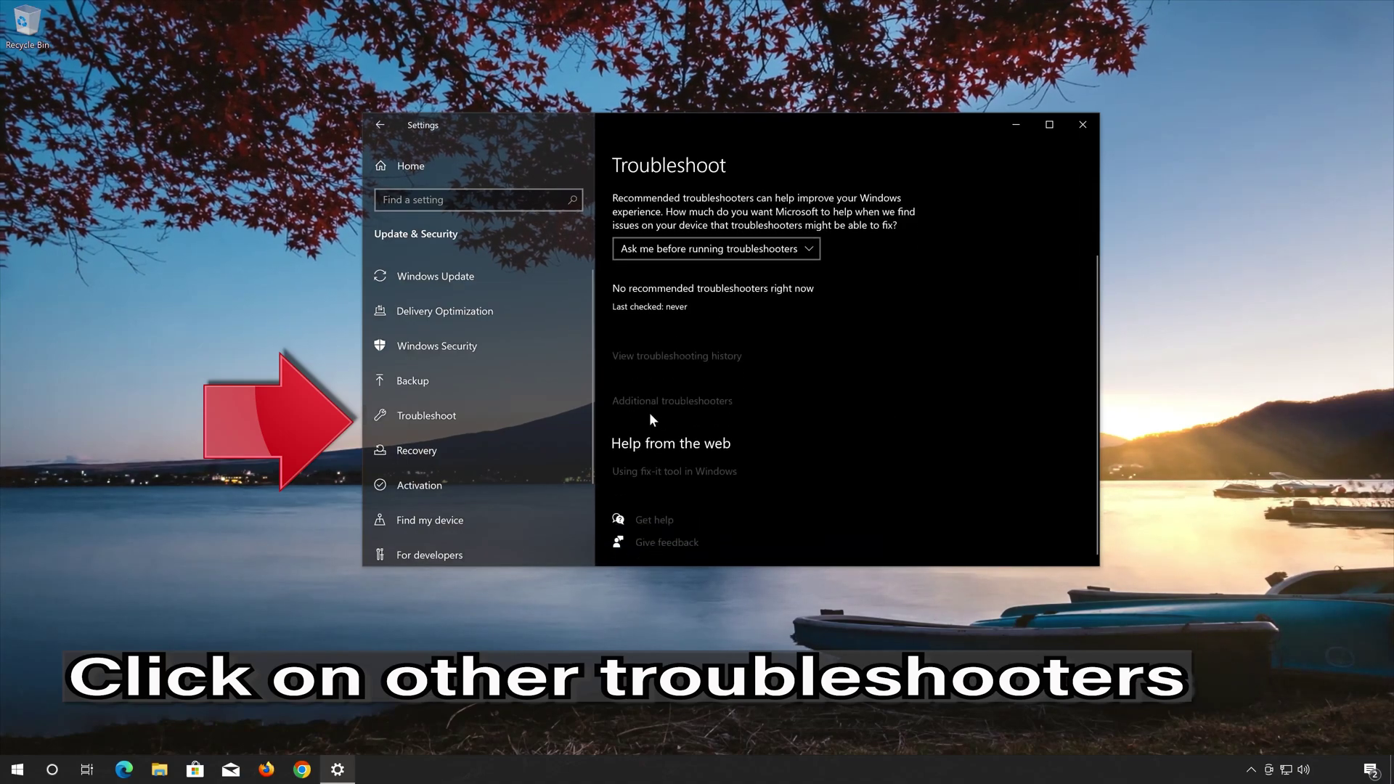
click(703, 401)
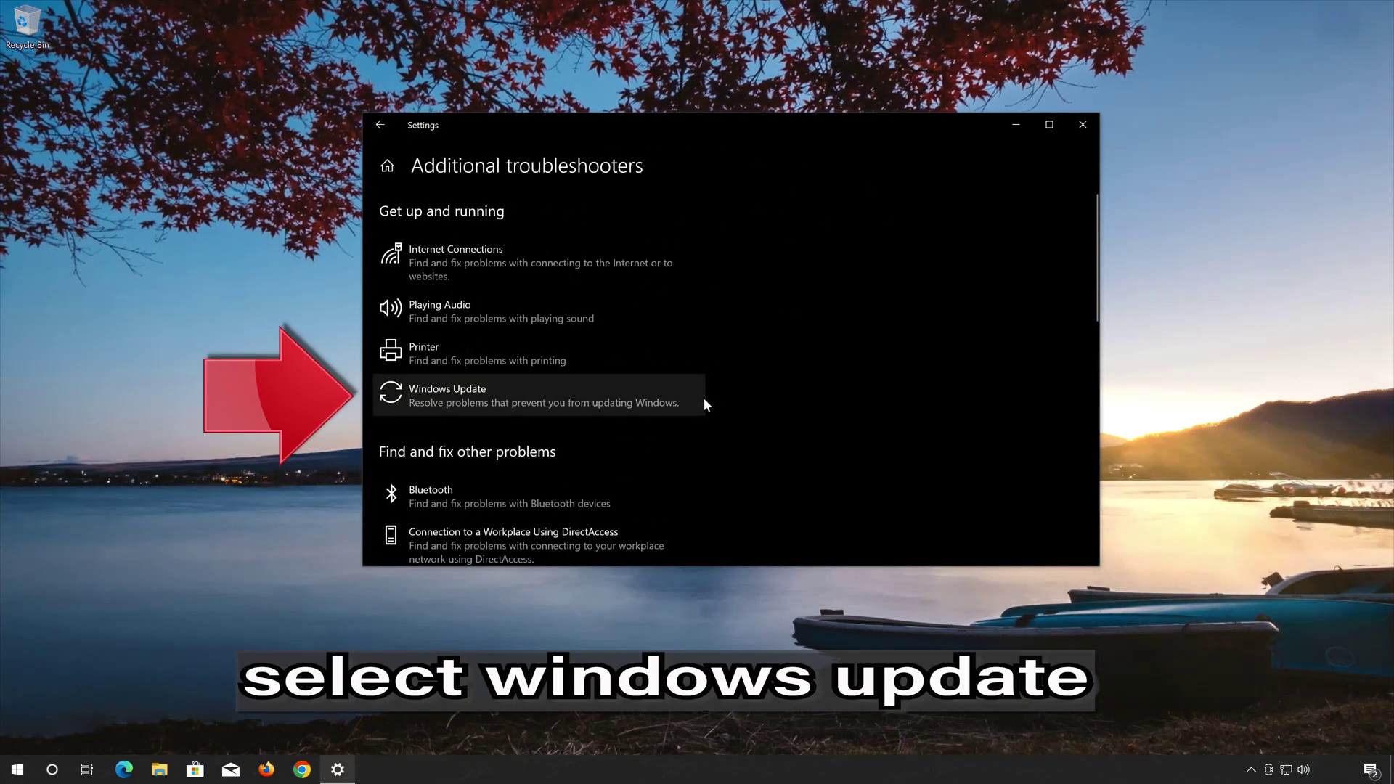
Run the Windows Update troubleshooter, then close its results and the Settings window.
click(529, 398)
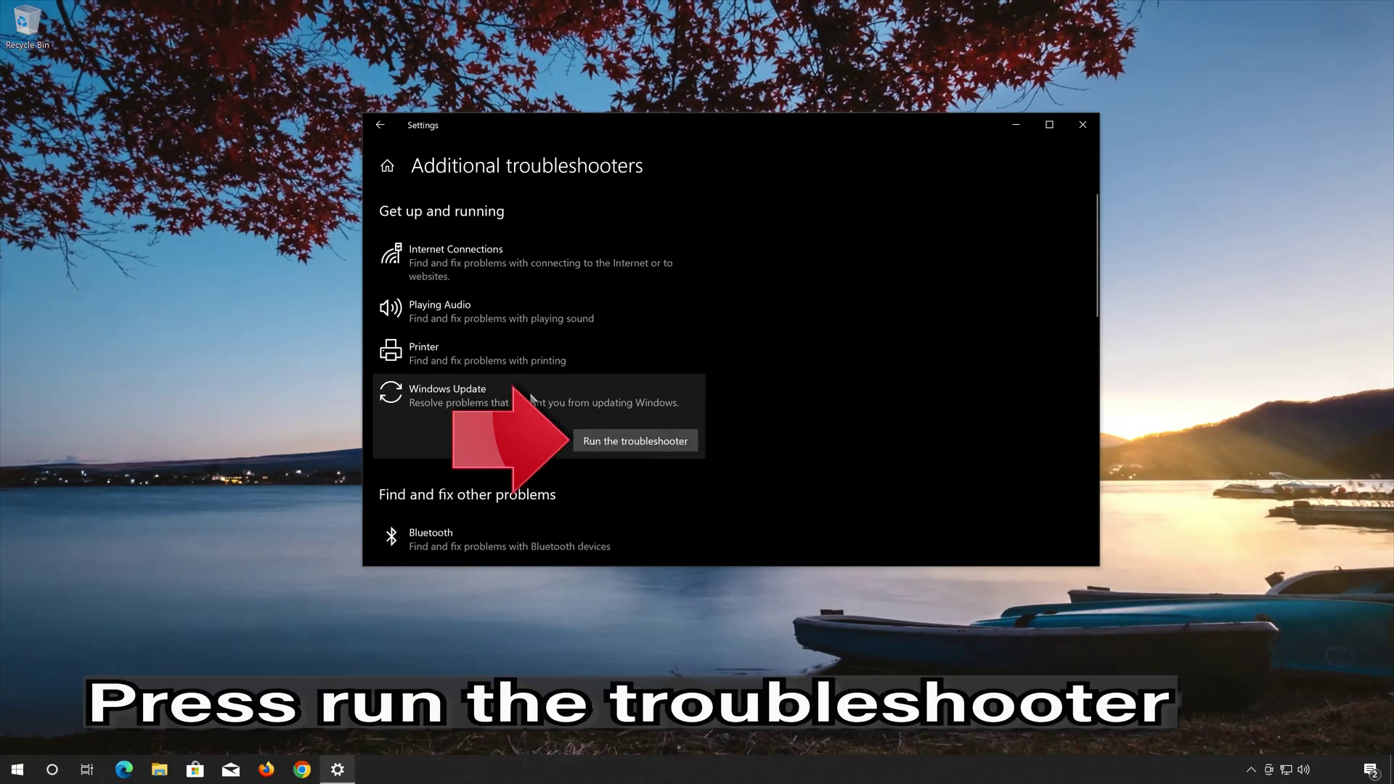
click(648, 438)
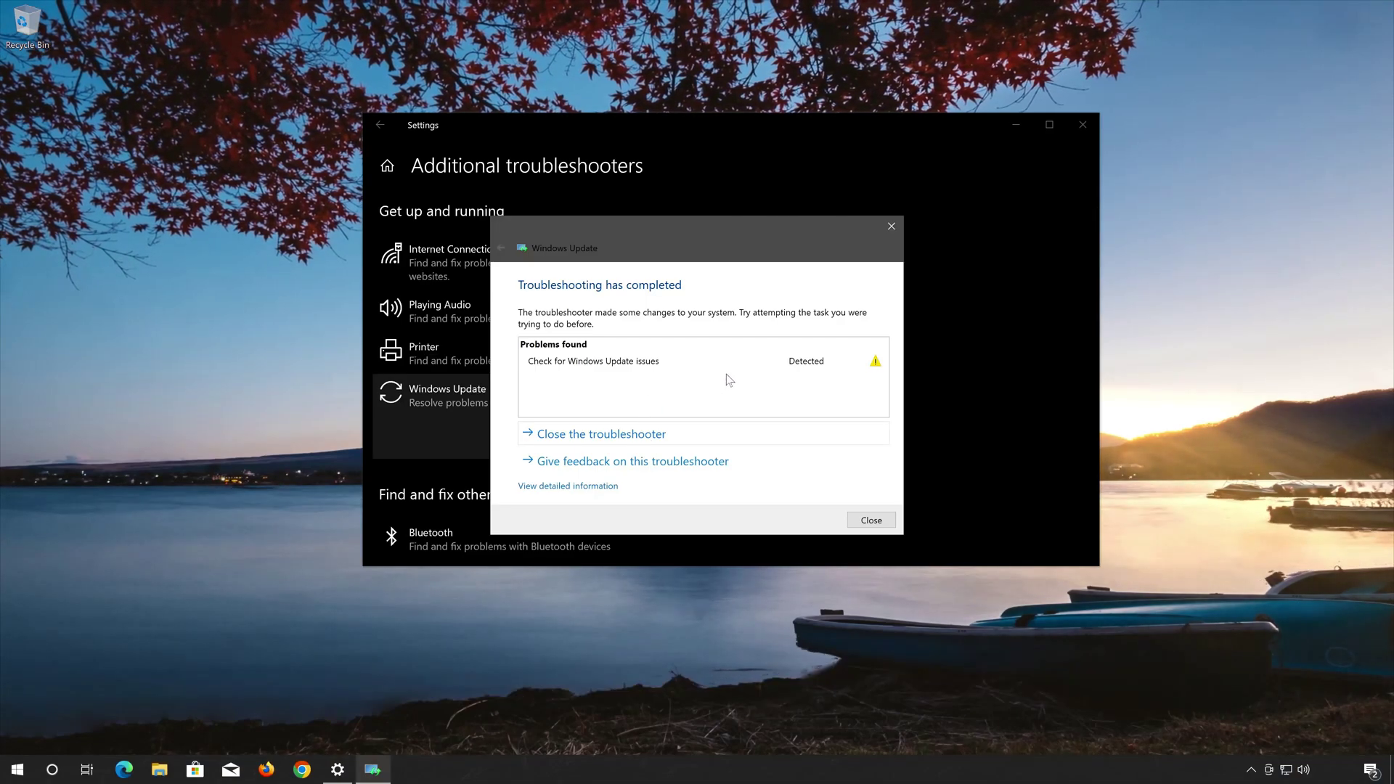
click(871, 521)
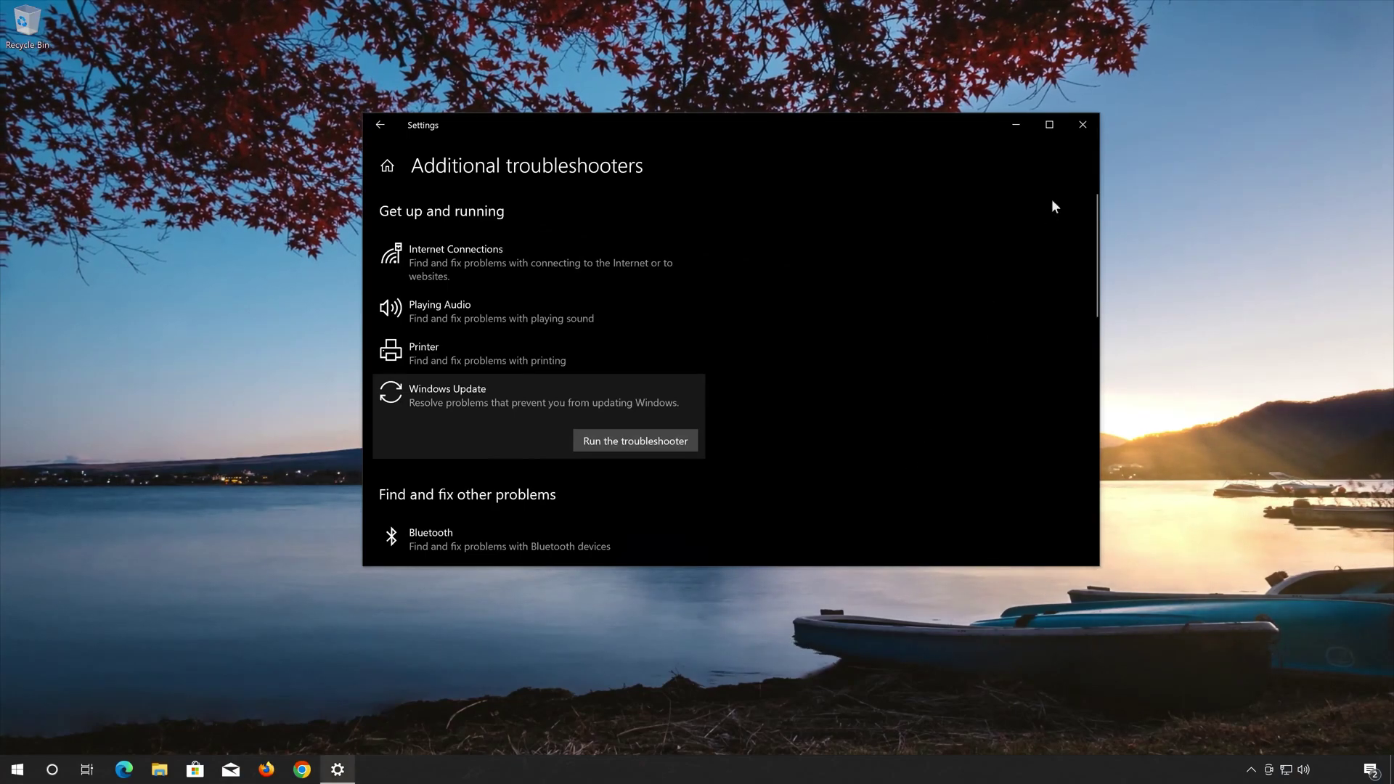
click(1082, 124)
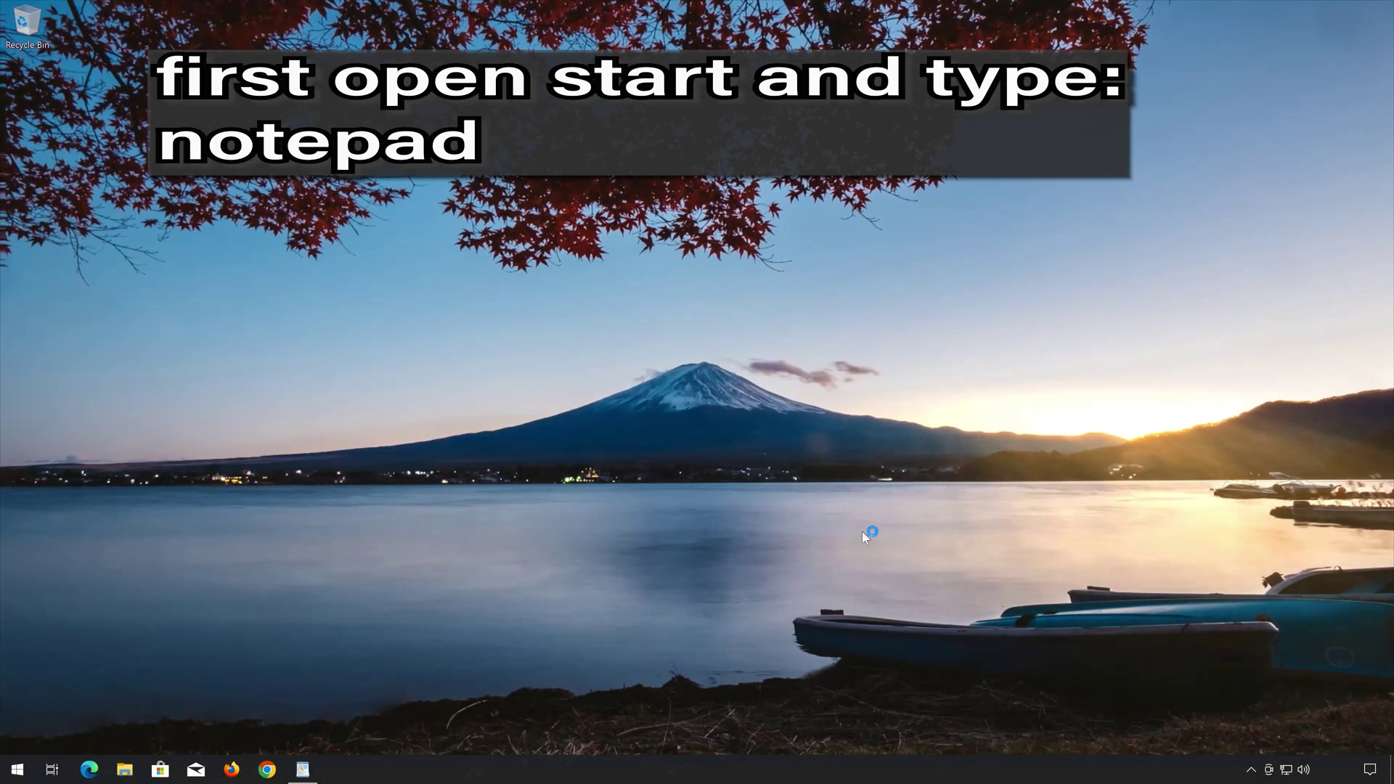
Open a blank Notepad document and make its window smaller, near the middle of the desktop.
click(18, 770)
text(notepad)
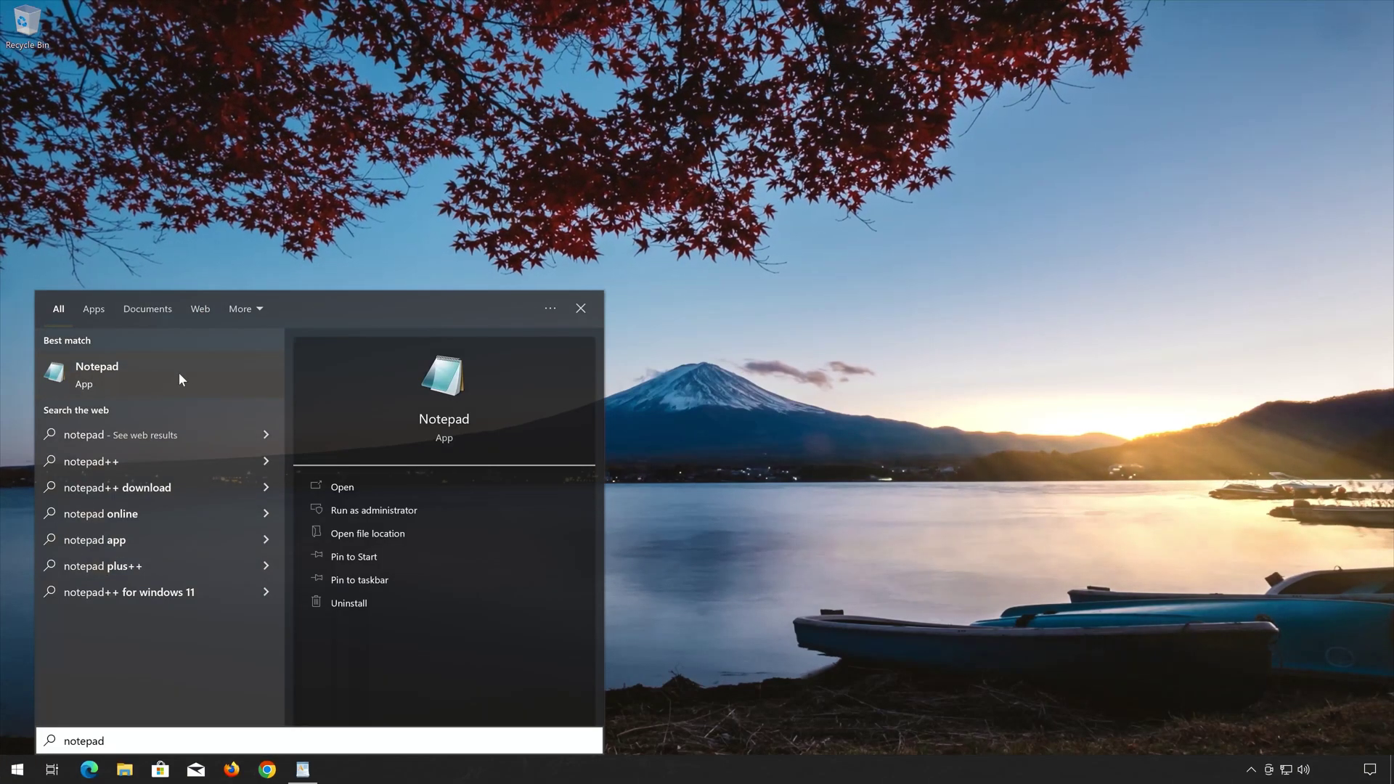
click(140, 373)
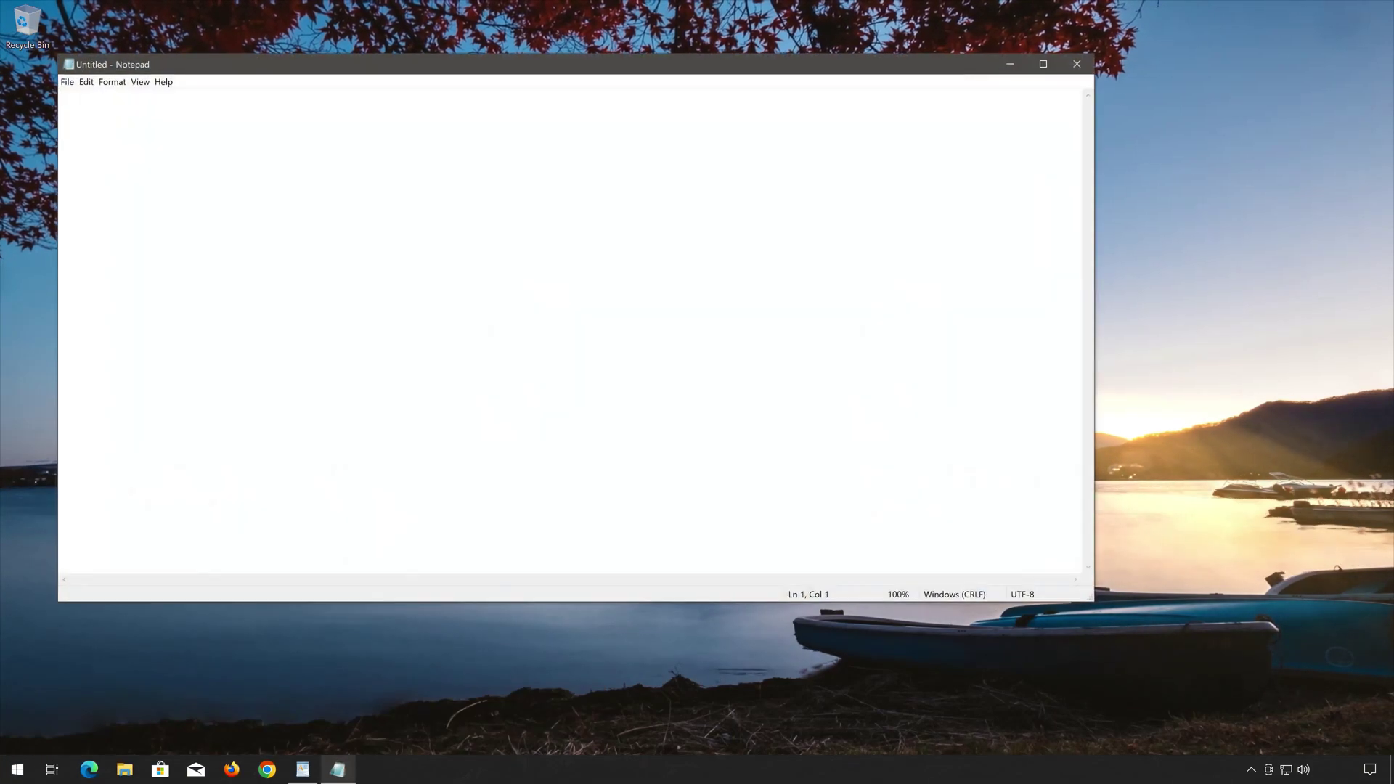
drag(56, 55, 504, 242)
drag(726, 251, 732, 217)
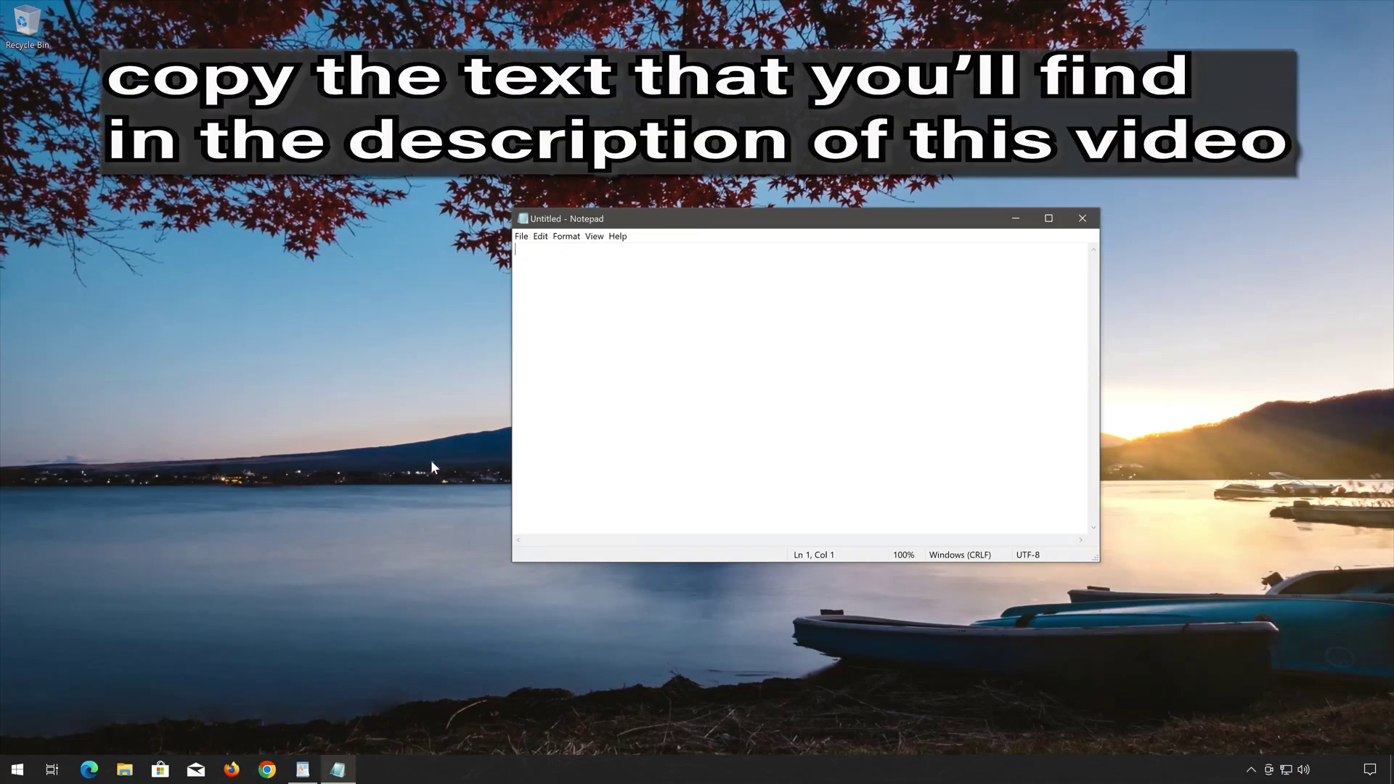
Copy all the command lines, from net stop bits to net start cryptsvc, from the WordPad document into the blank Notepad document.
key(alt+Tab)
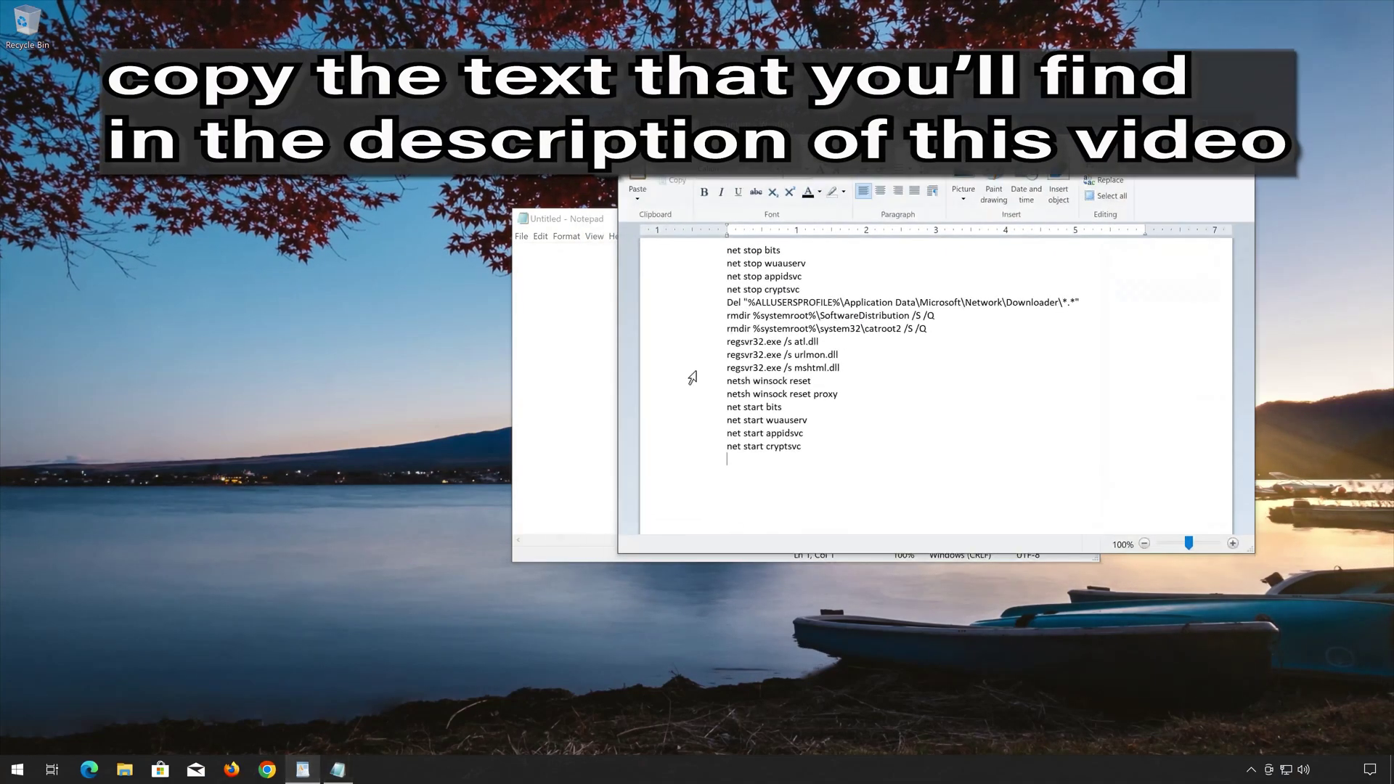
drag(803, 445, 739, 262)
right_click(739, 263)
click(763, 289)
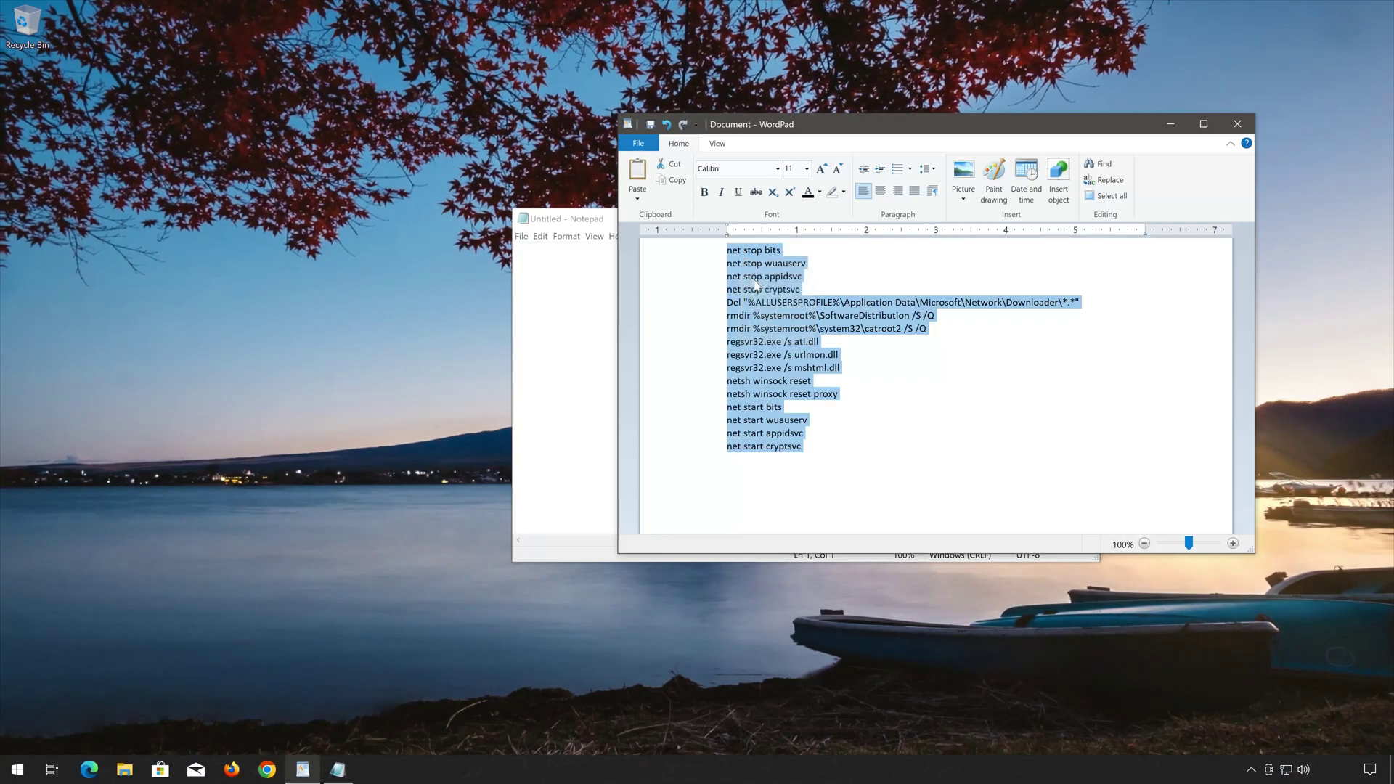
click(1170, 123)
right_click(668, 275)
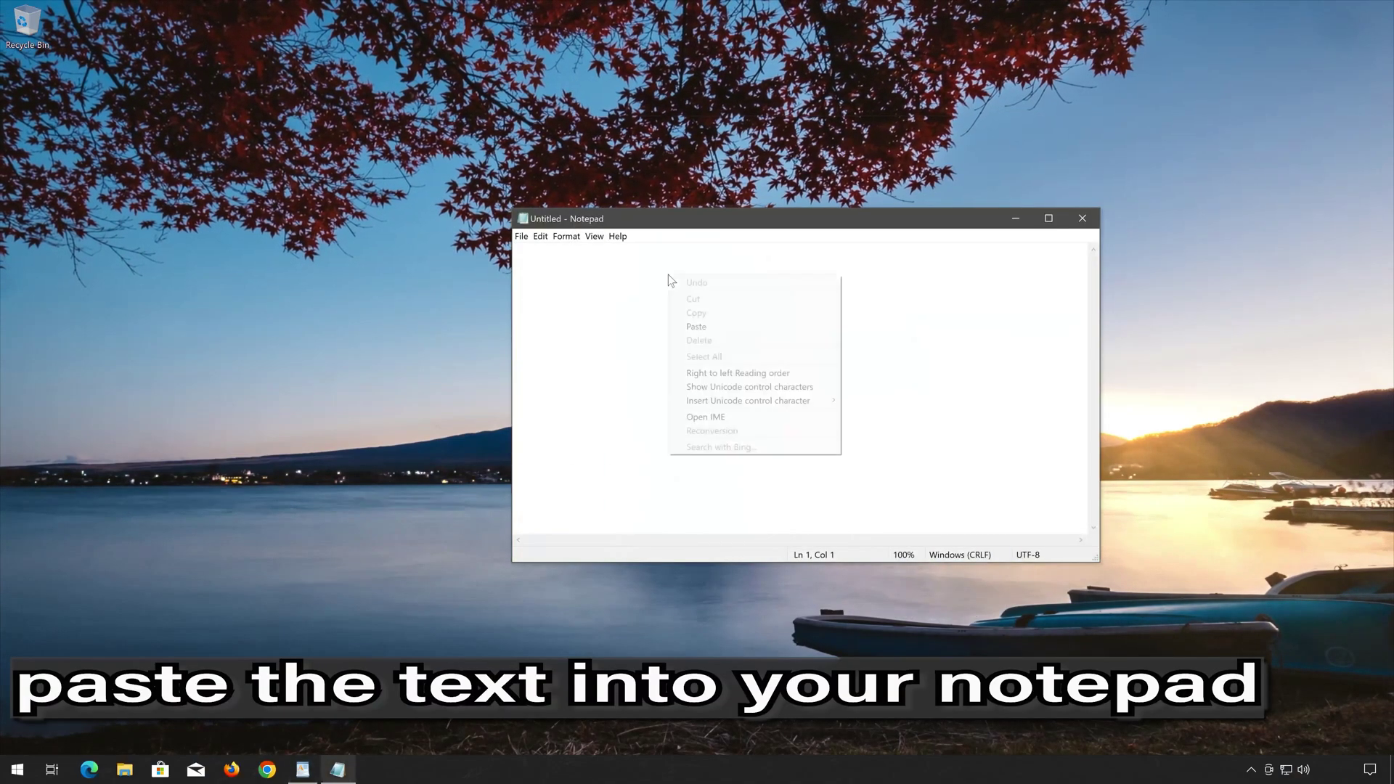
click(696, 325)
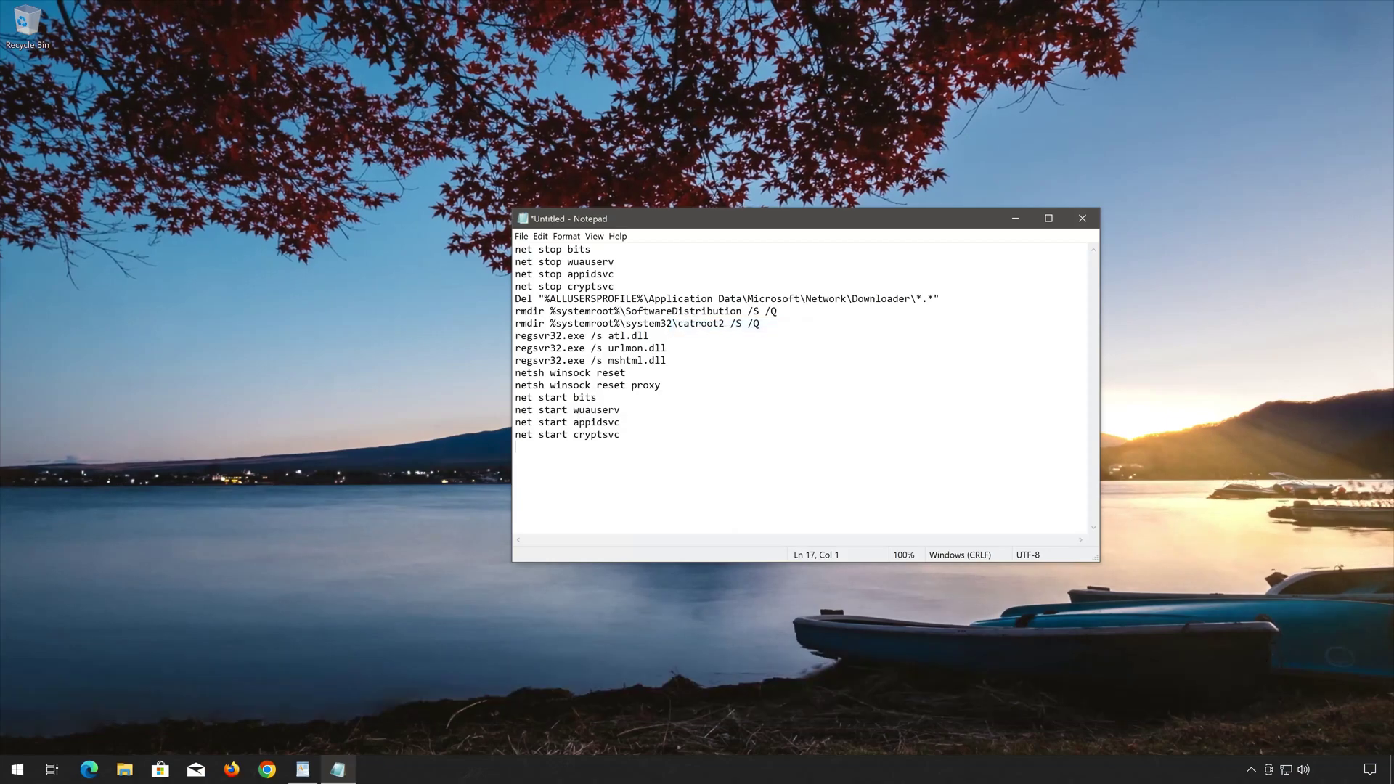
Save the commands to the Desktop as fix.bat with the file type All Files, and close Notepad.
click(522, 236)
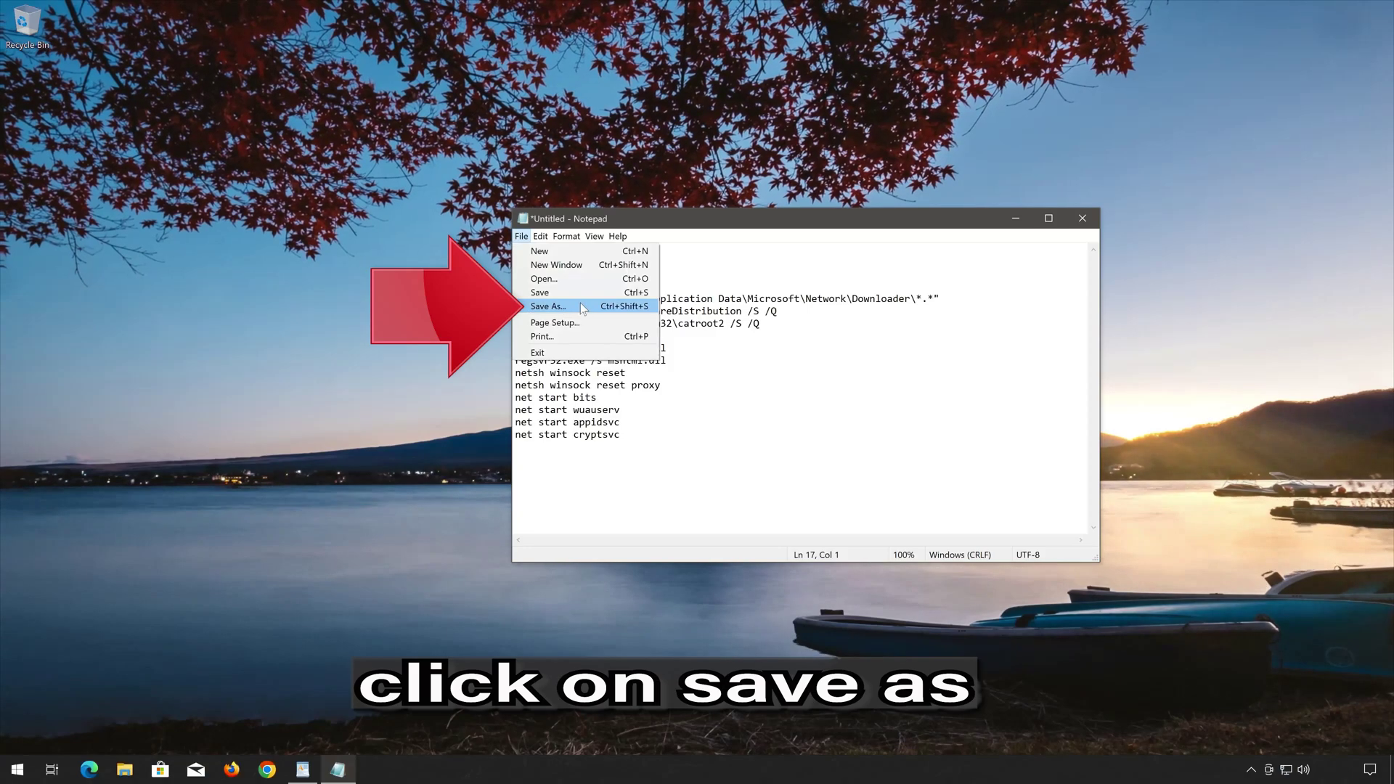
click(549, 307)
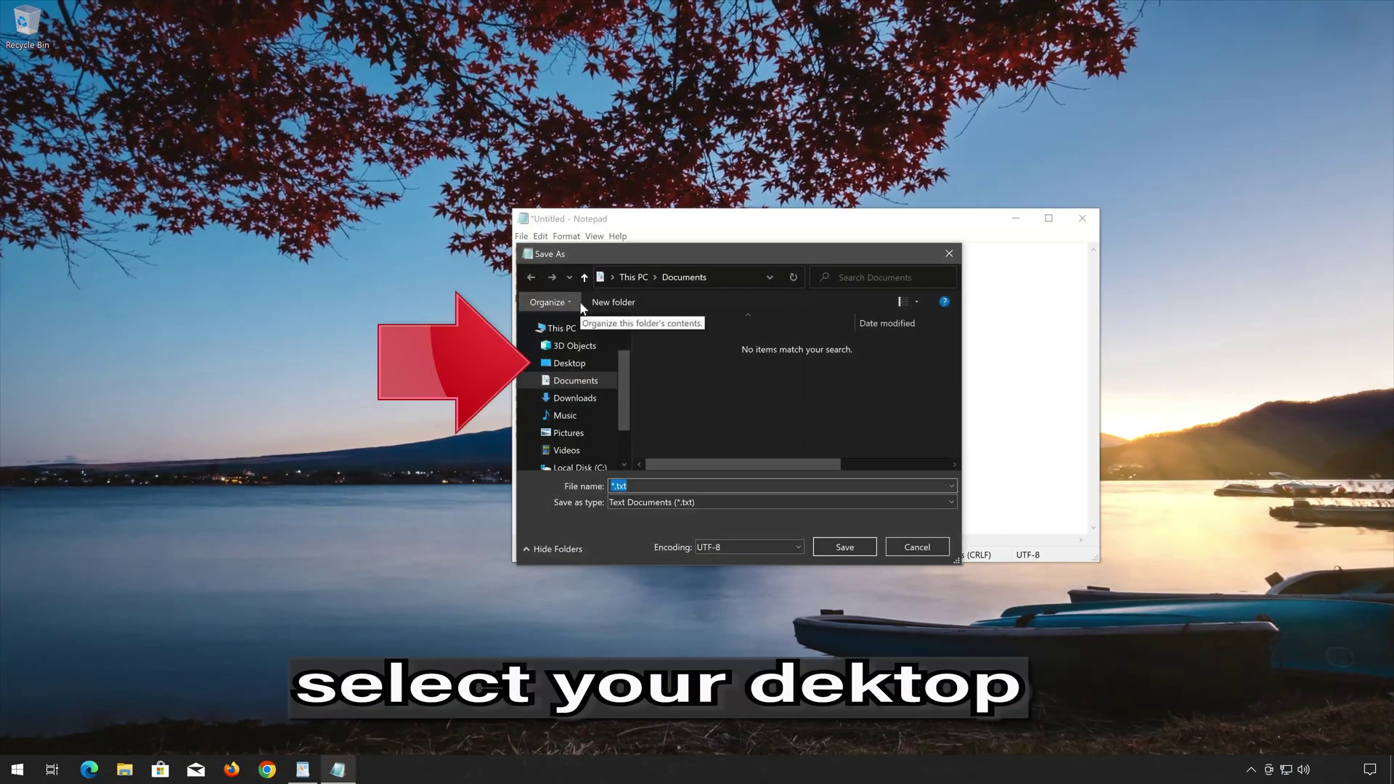
click(576, 373)
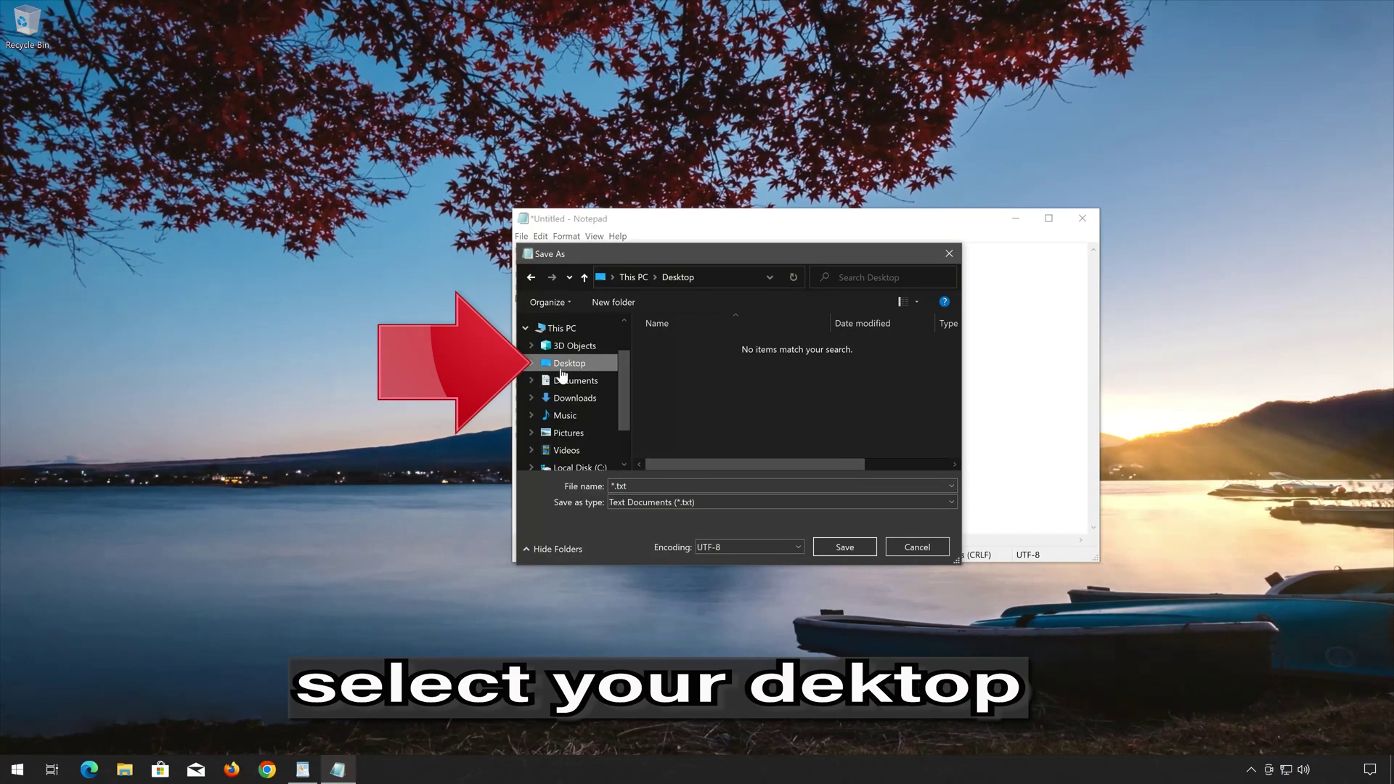
click(636, 504)
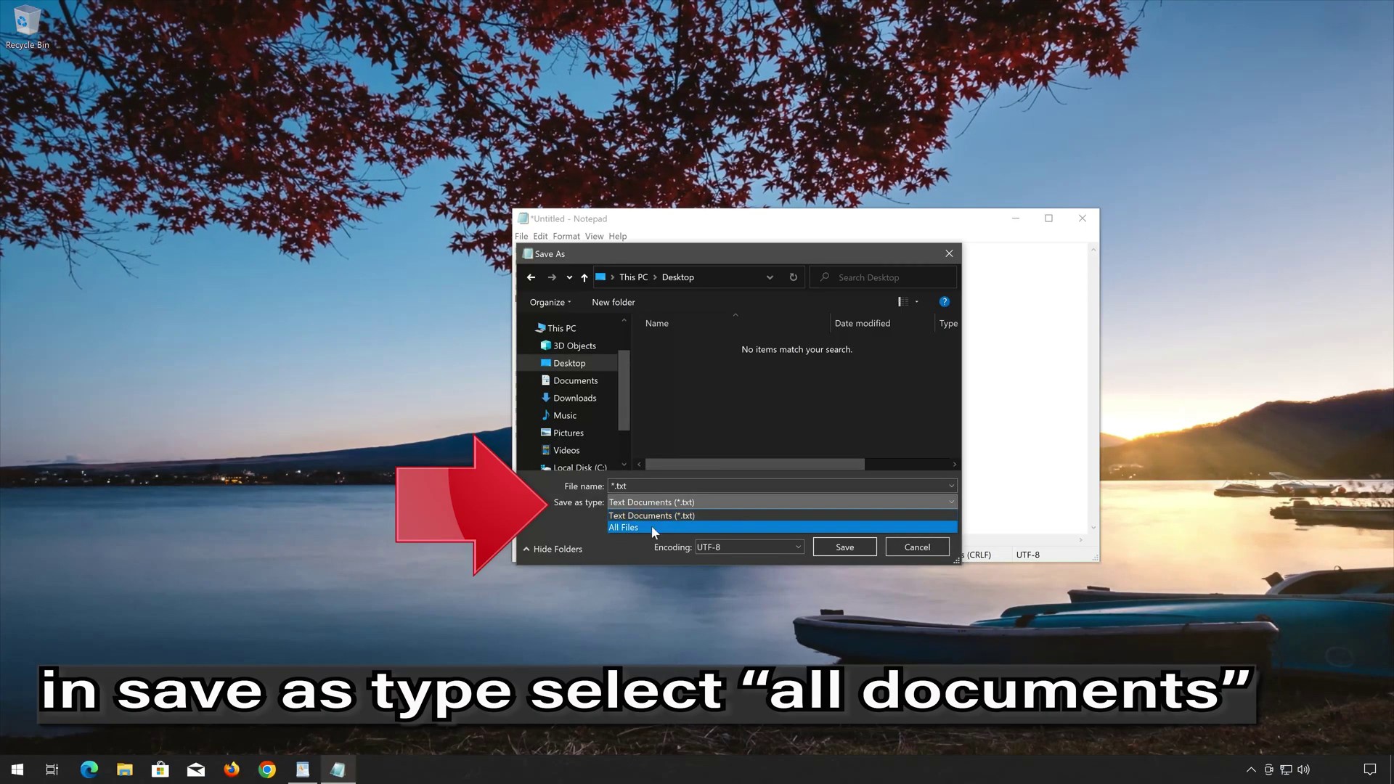
click(637, 528)
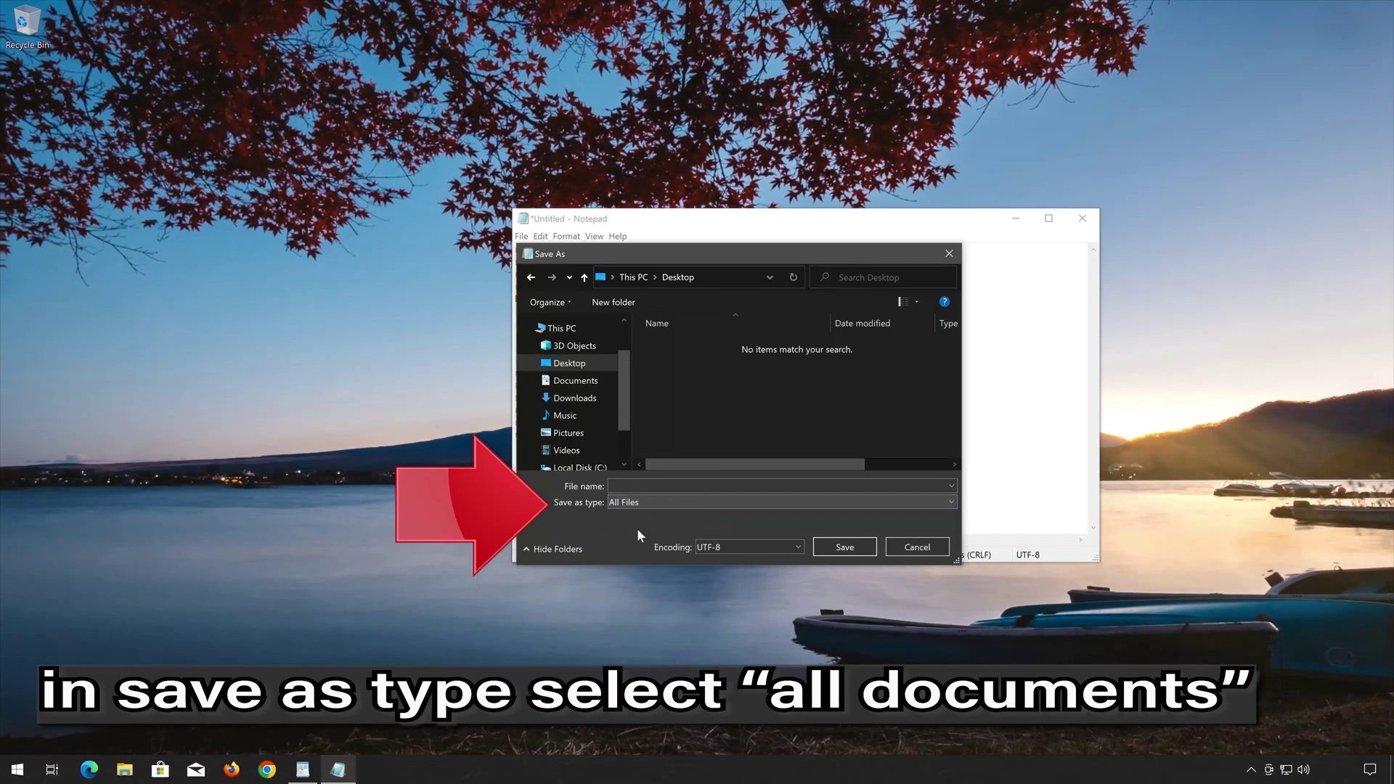
click(627, 486)
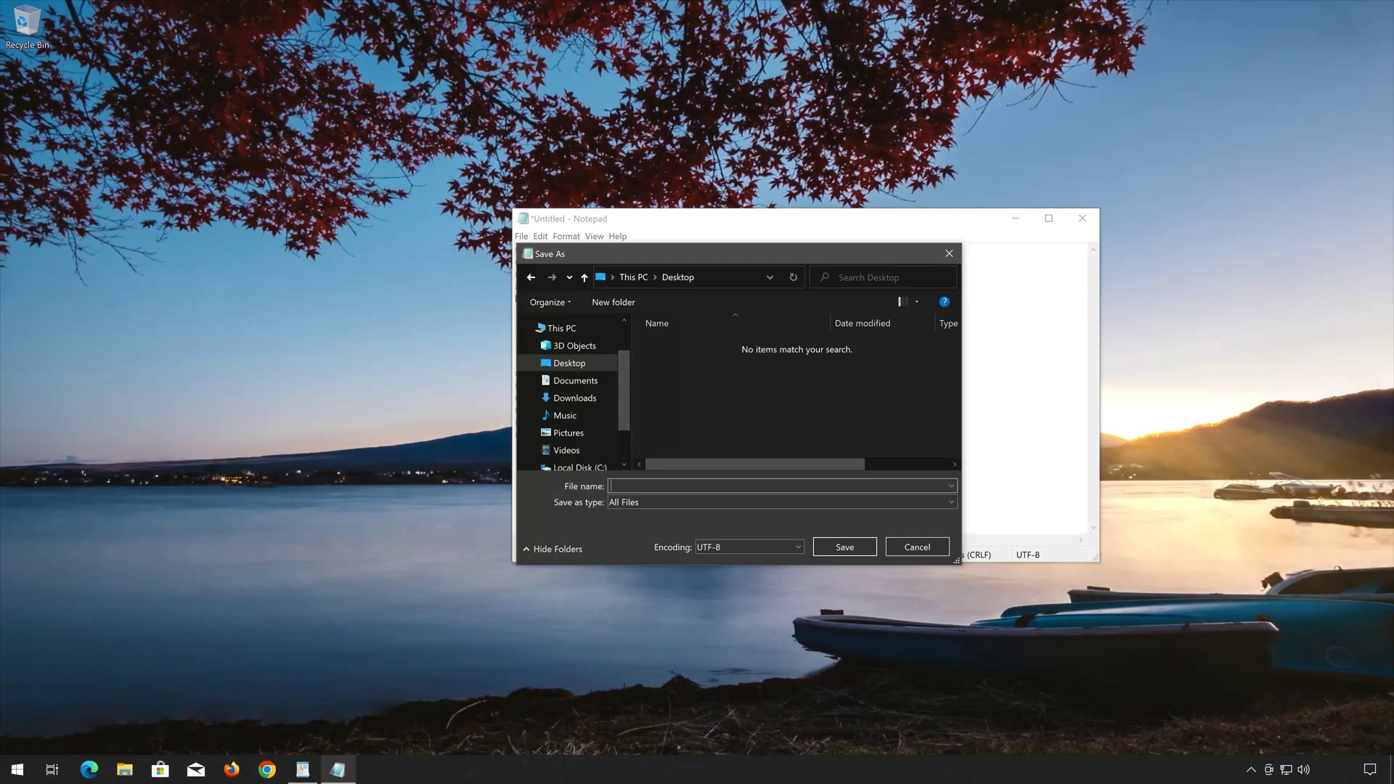
text(fix.)
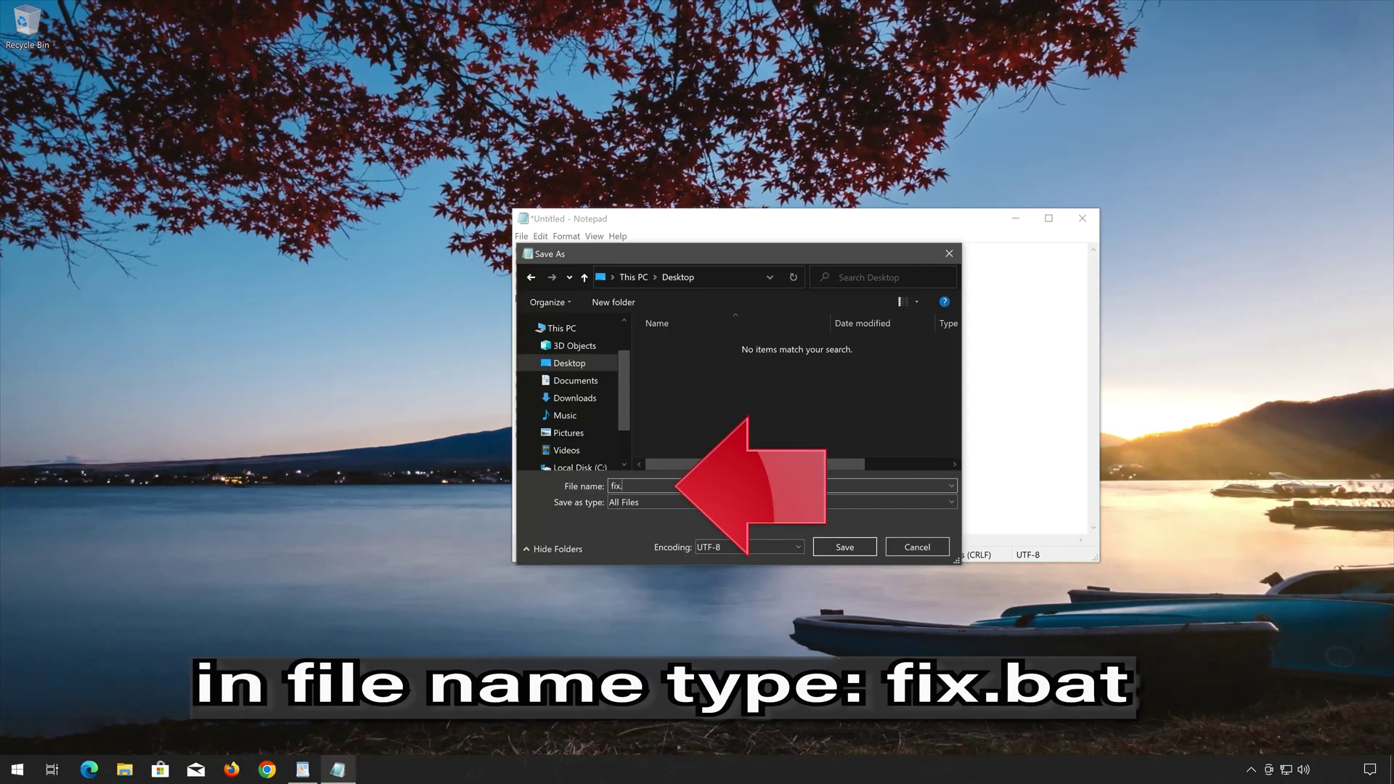
text(bat)
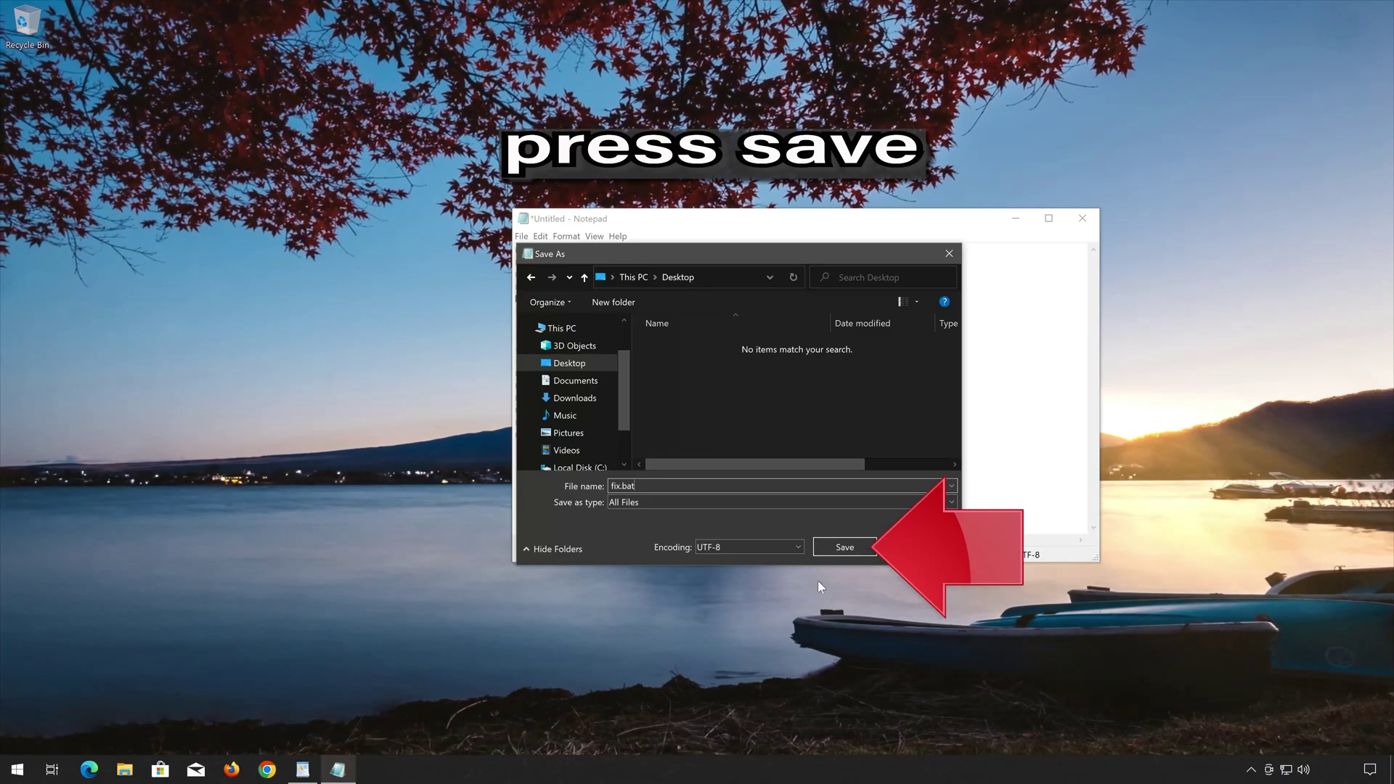
click(842, 555)
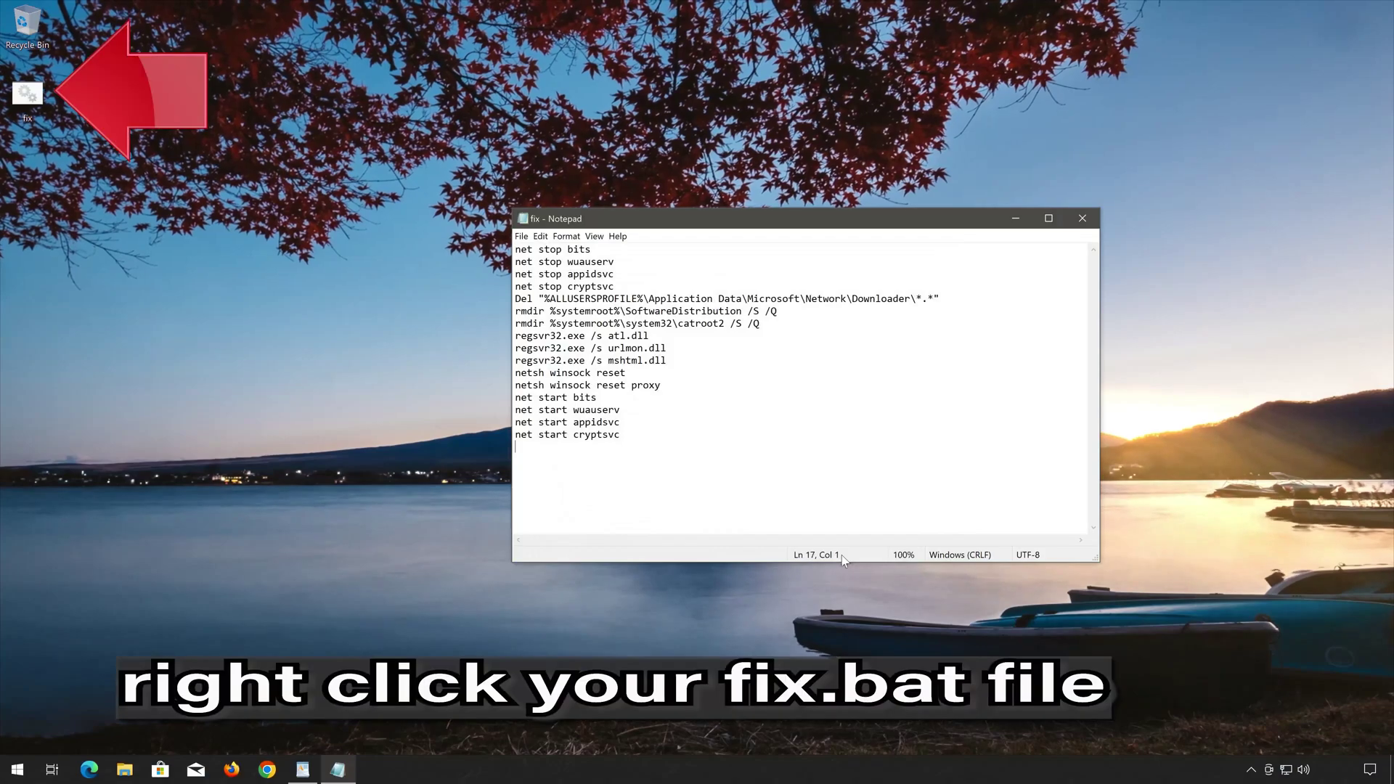
click(1078, 223)
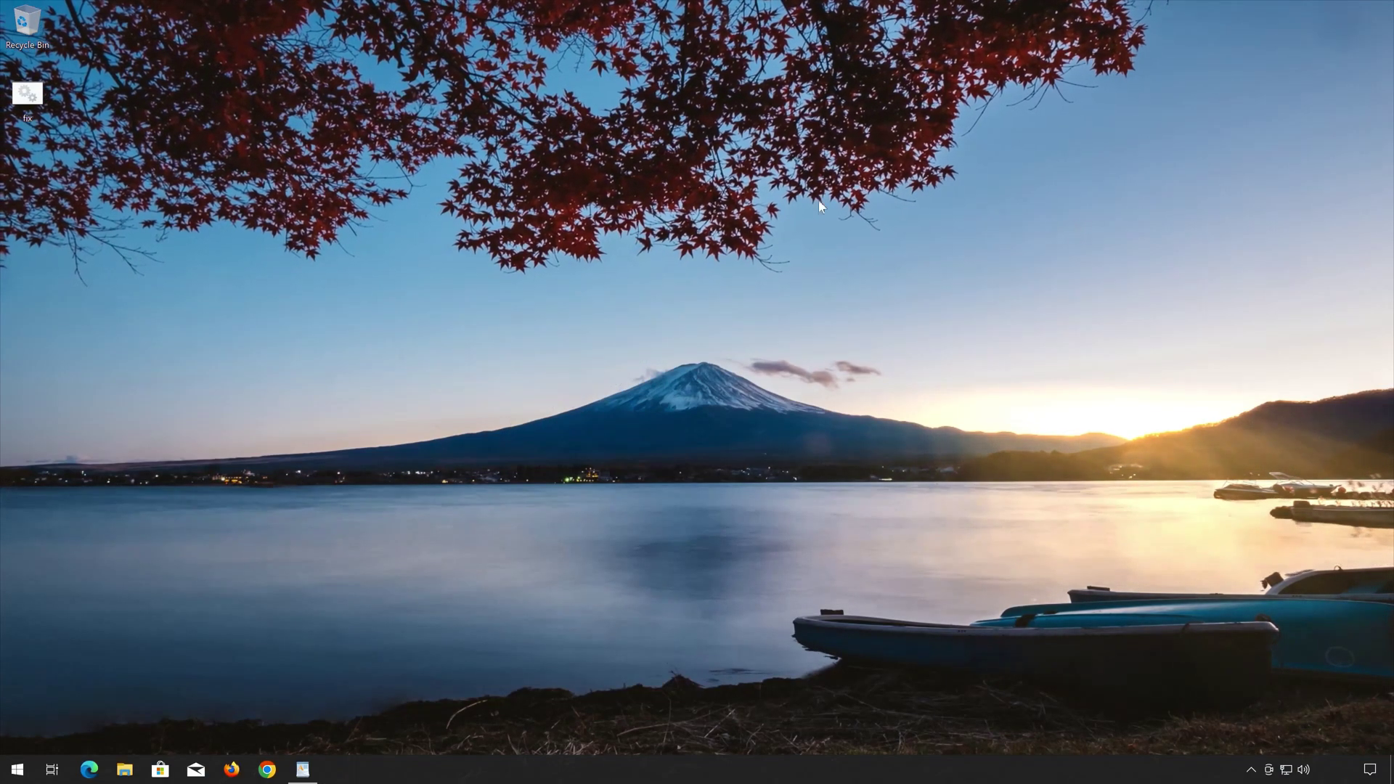
Run the fix batch file on the desktop as administrator and allow it to make changes to the device.
click(26, 99)
right_click(25, 99)
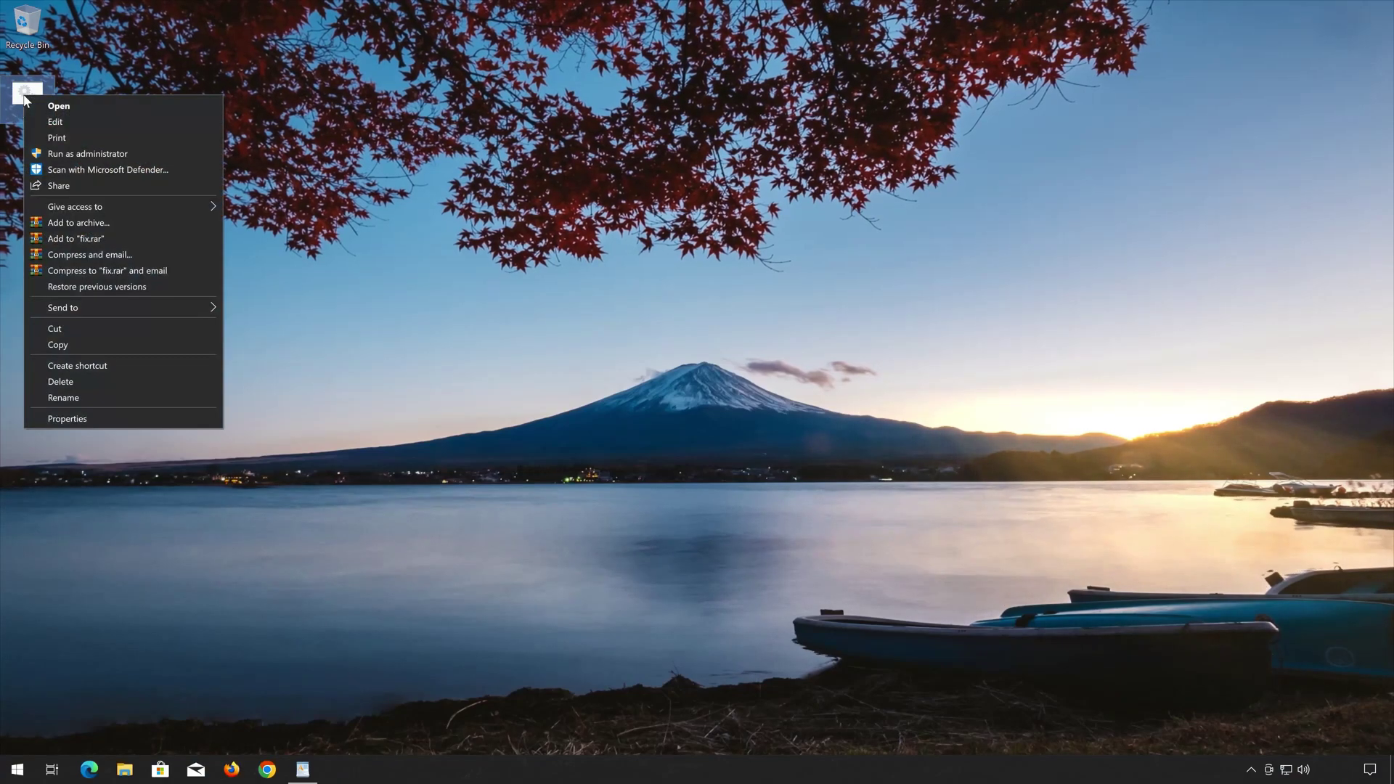
click(106, 154)
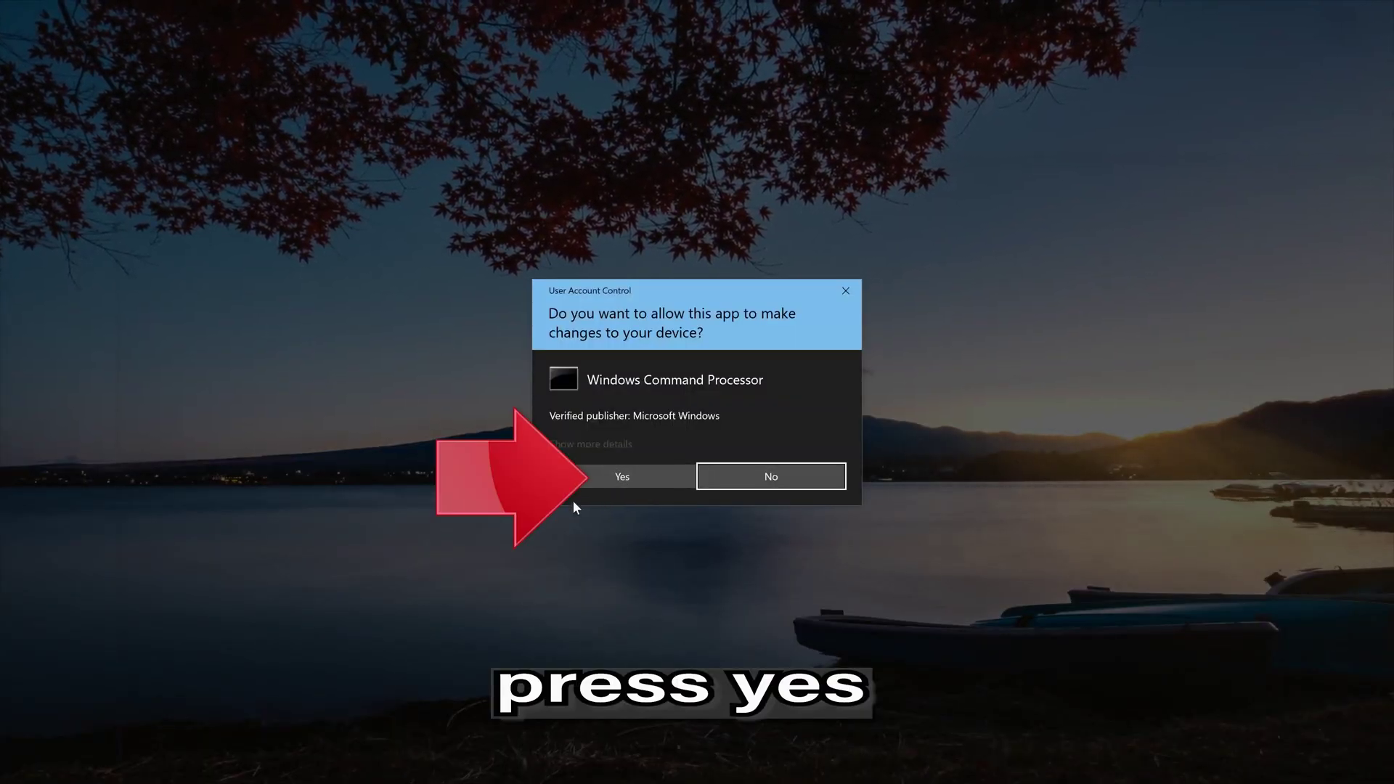
click(621, 476)
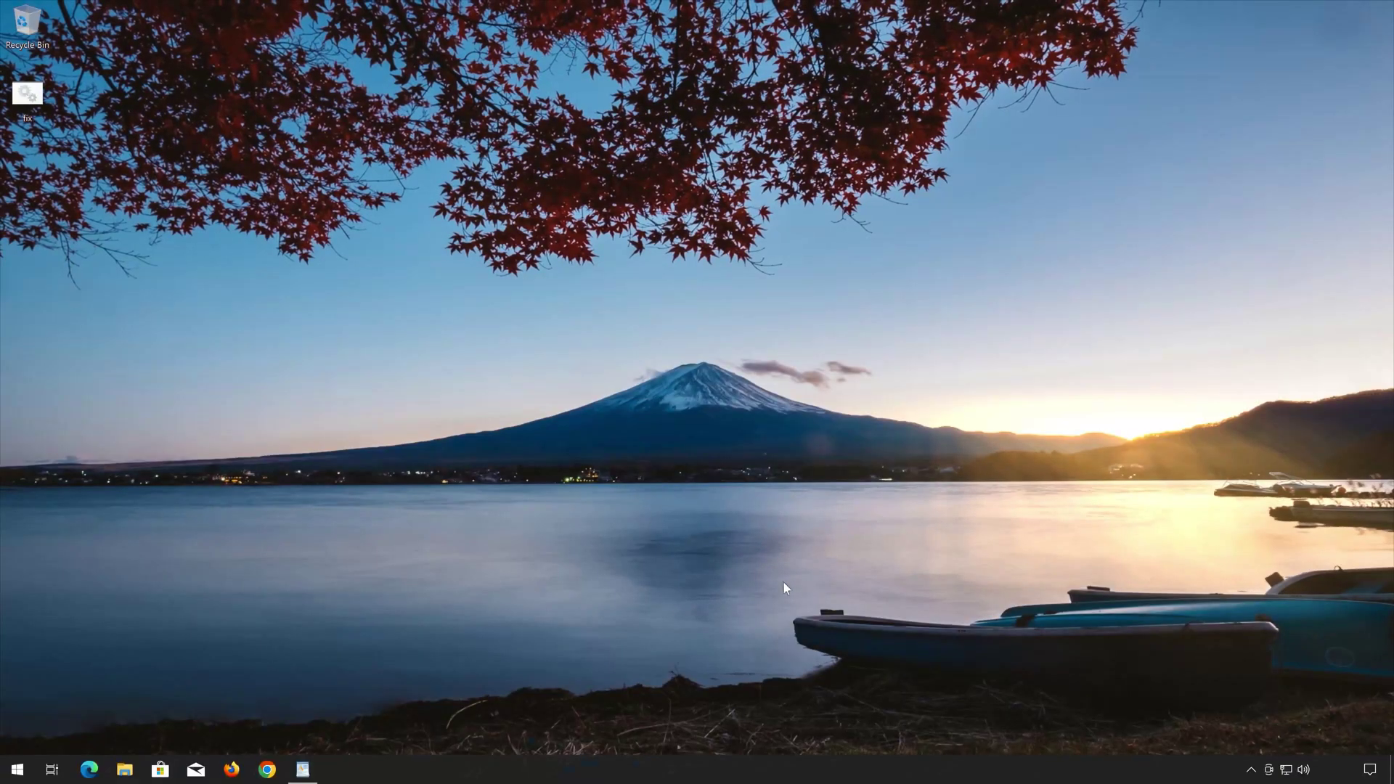
Answer y to the batch script's confirmation for deleting the files in the Network\Downloader folder.
key(ctrl+v)
key(Return)
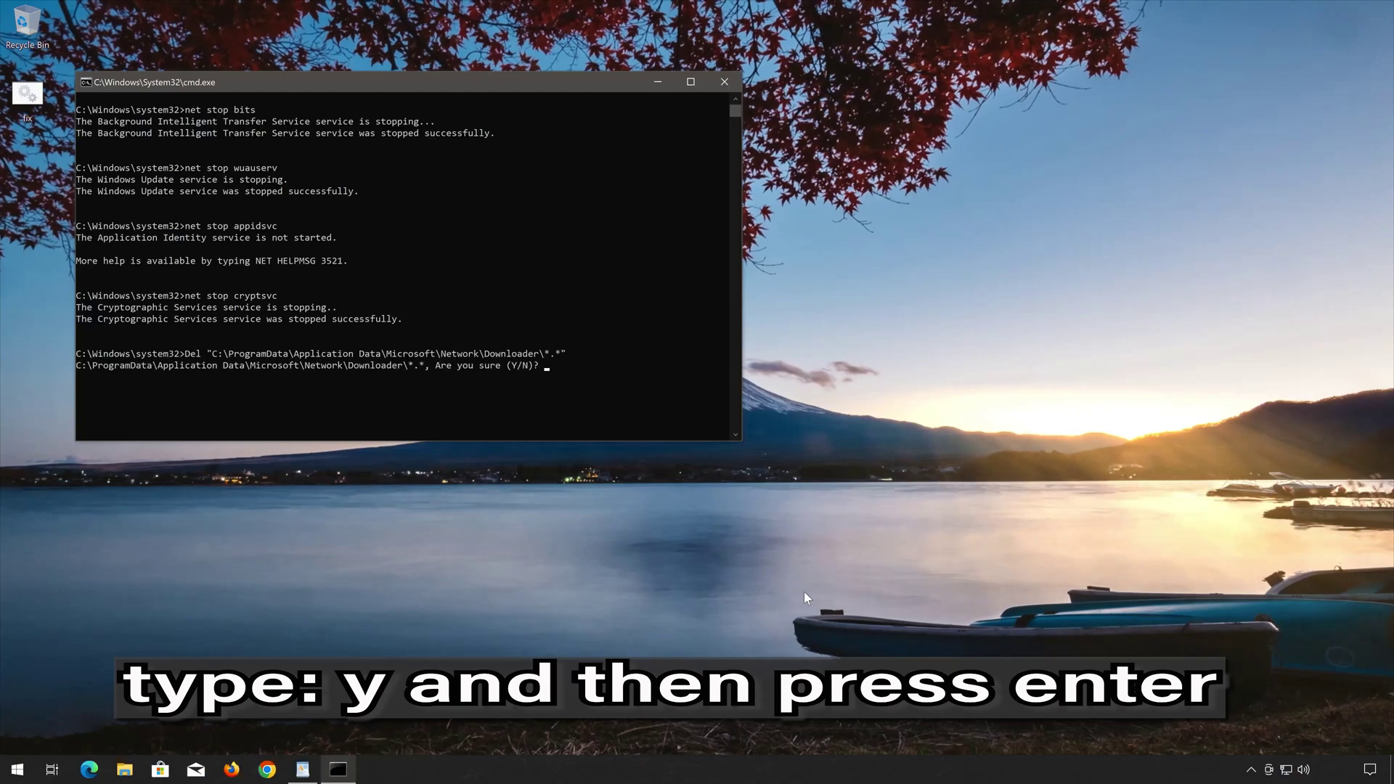
text(y)
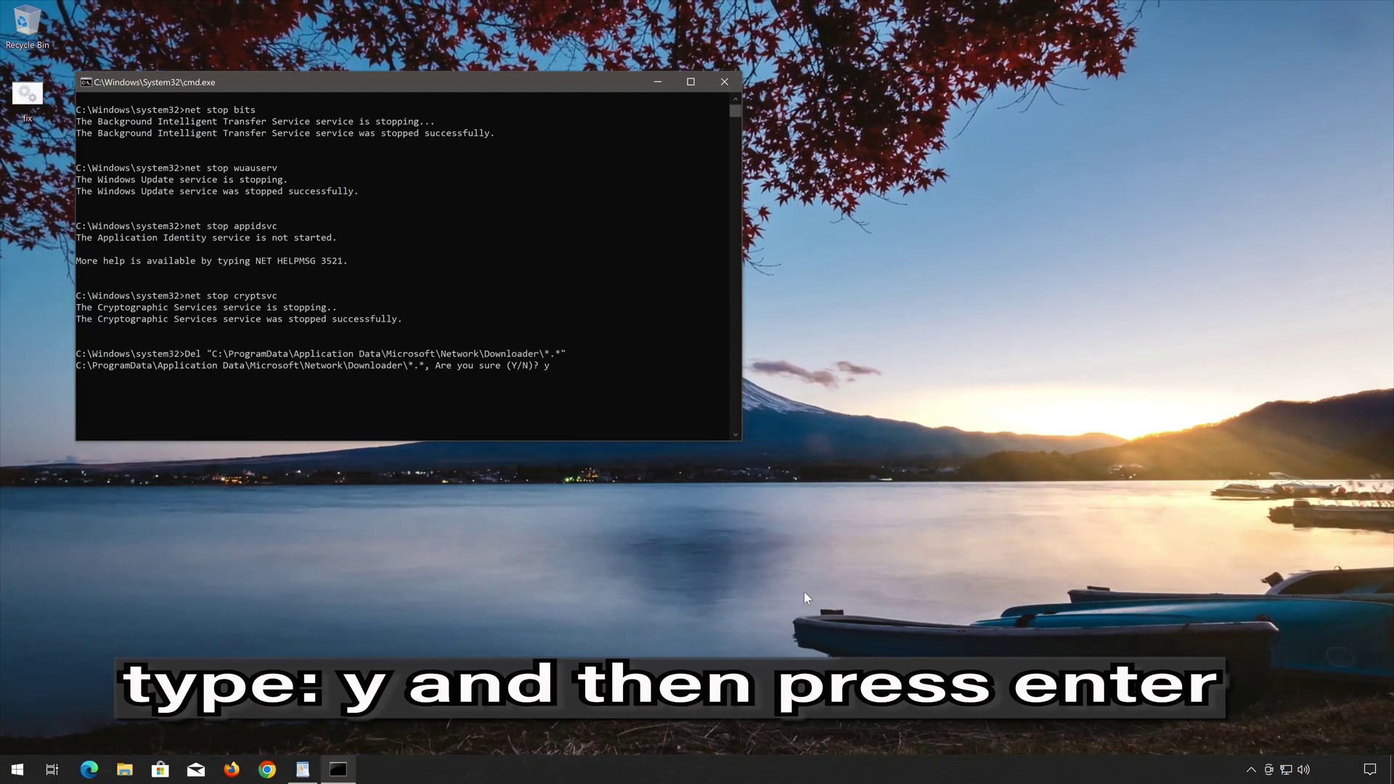
key(Return)
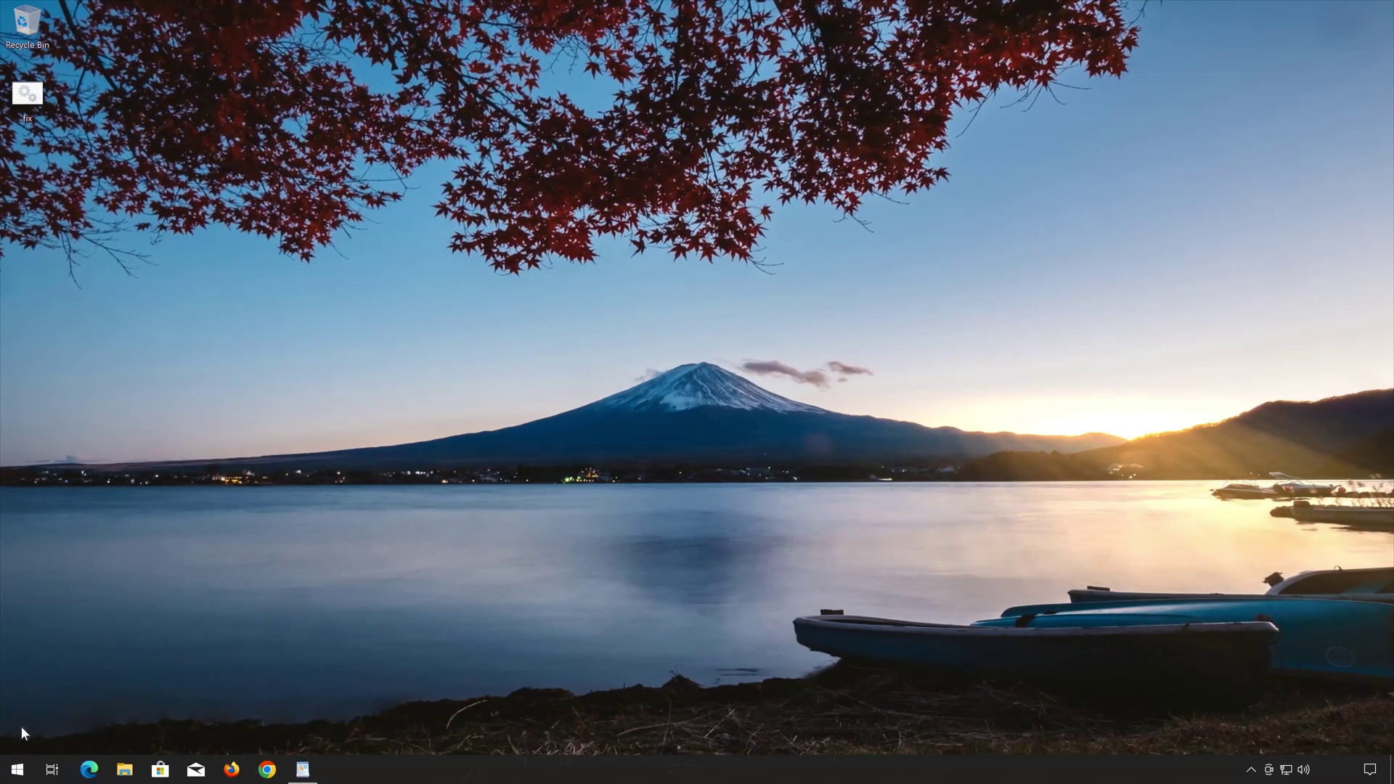
Restart the computer.
click(3, 775)
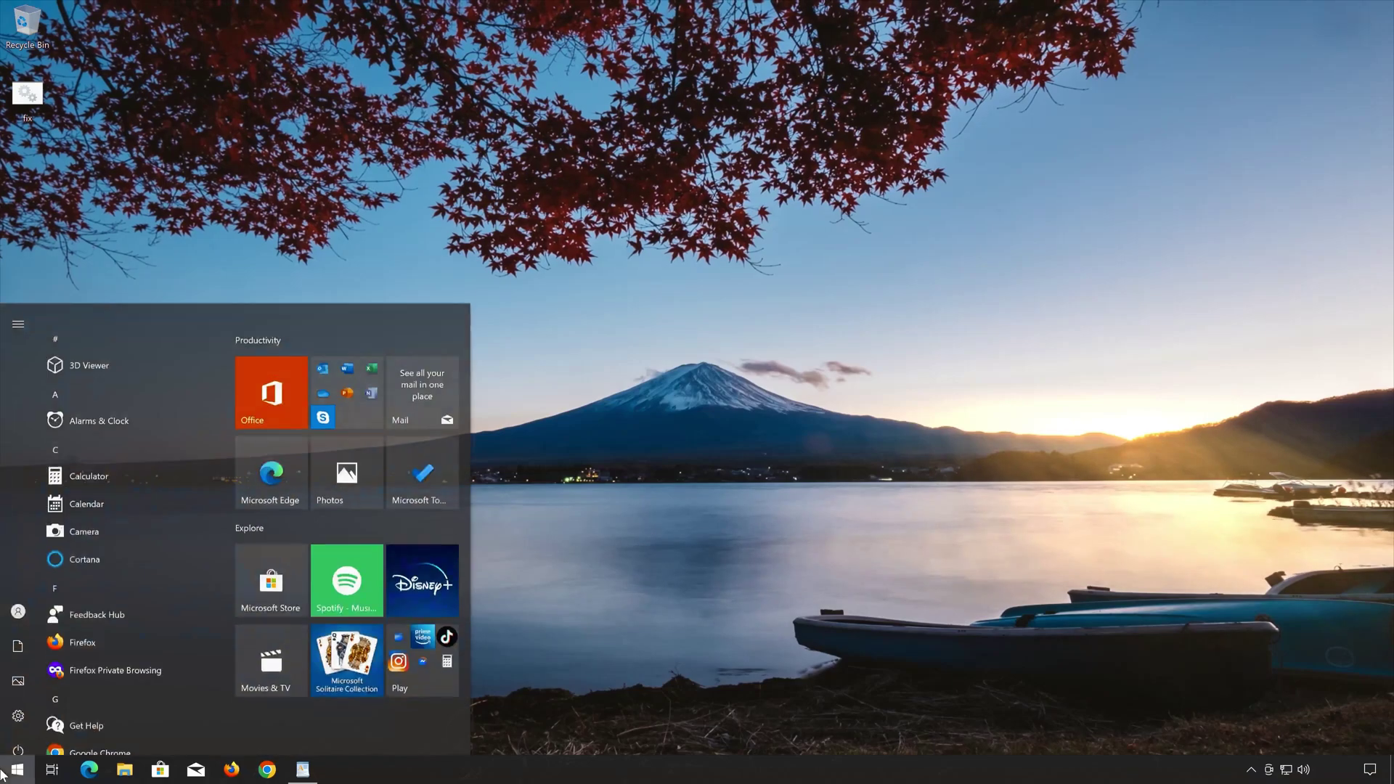
click(19, 738)
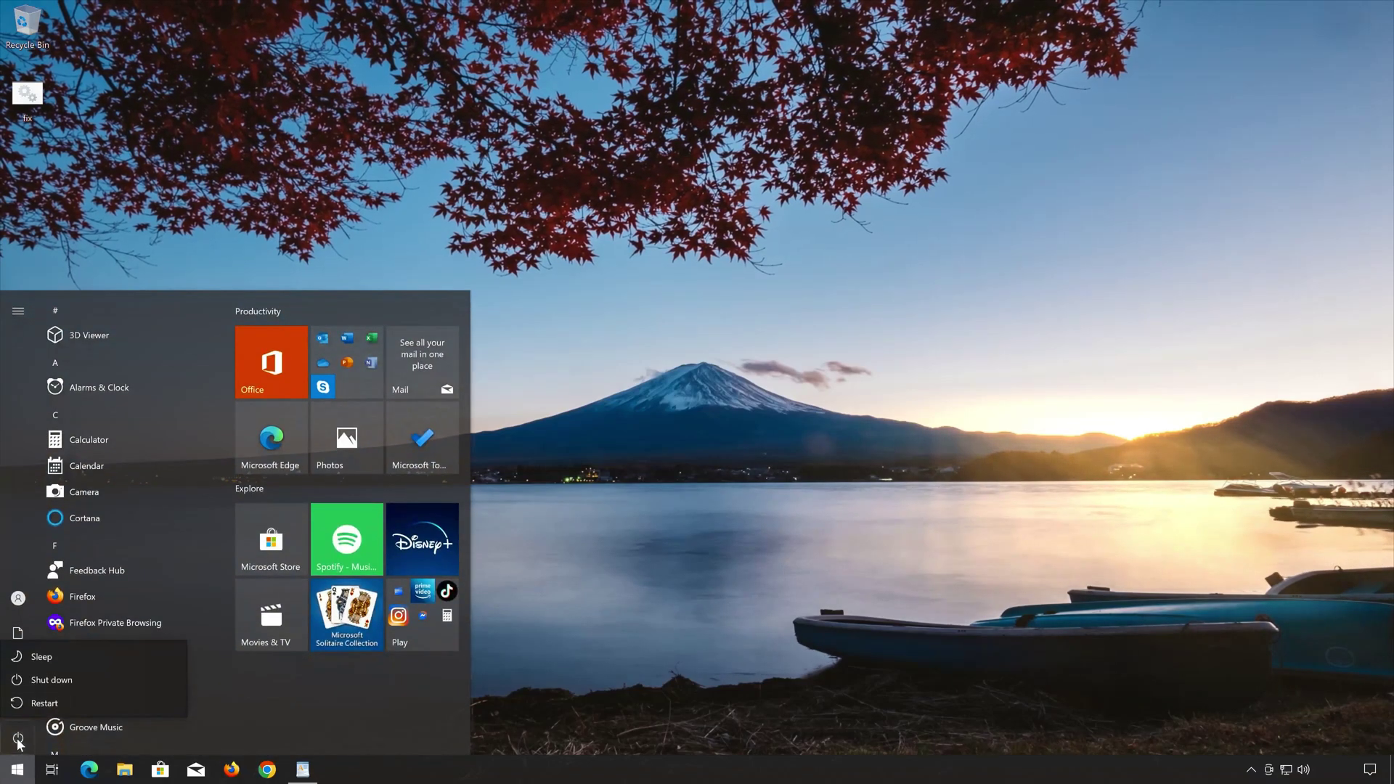
click(56, 706)
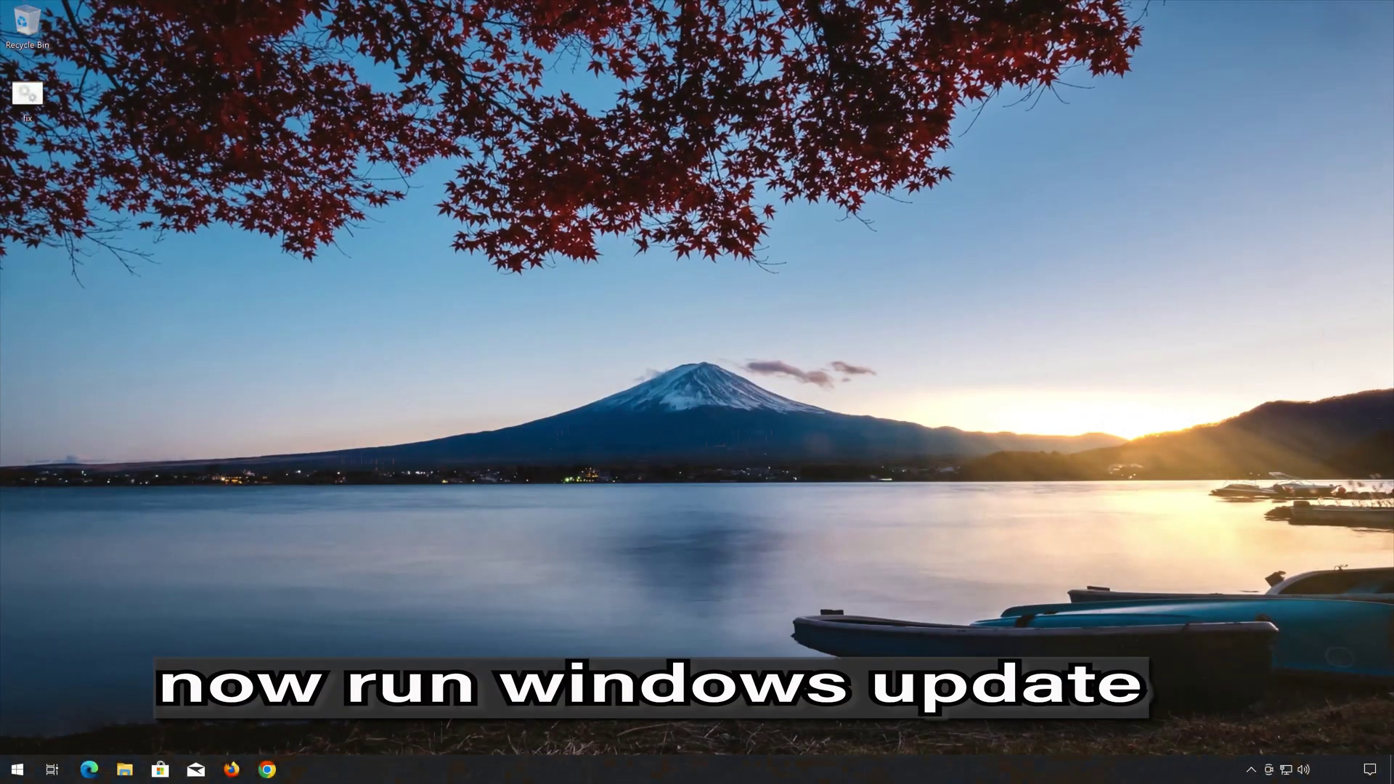
Open the Windows Update page in the Windows Settings app.
click(17, 770)
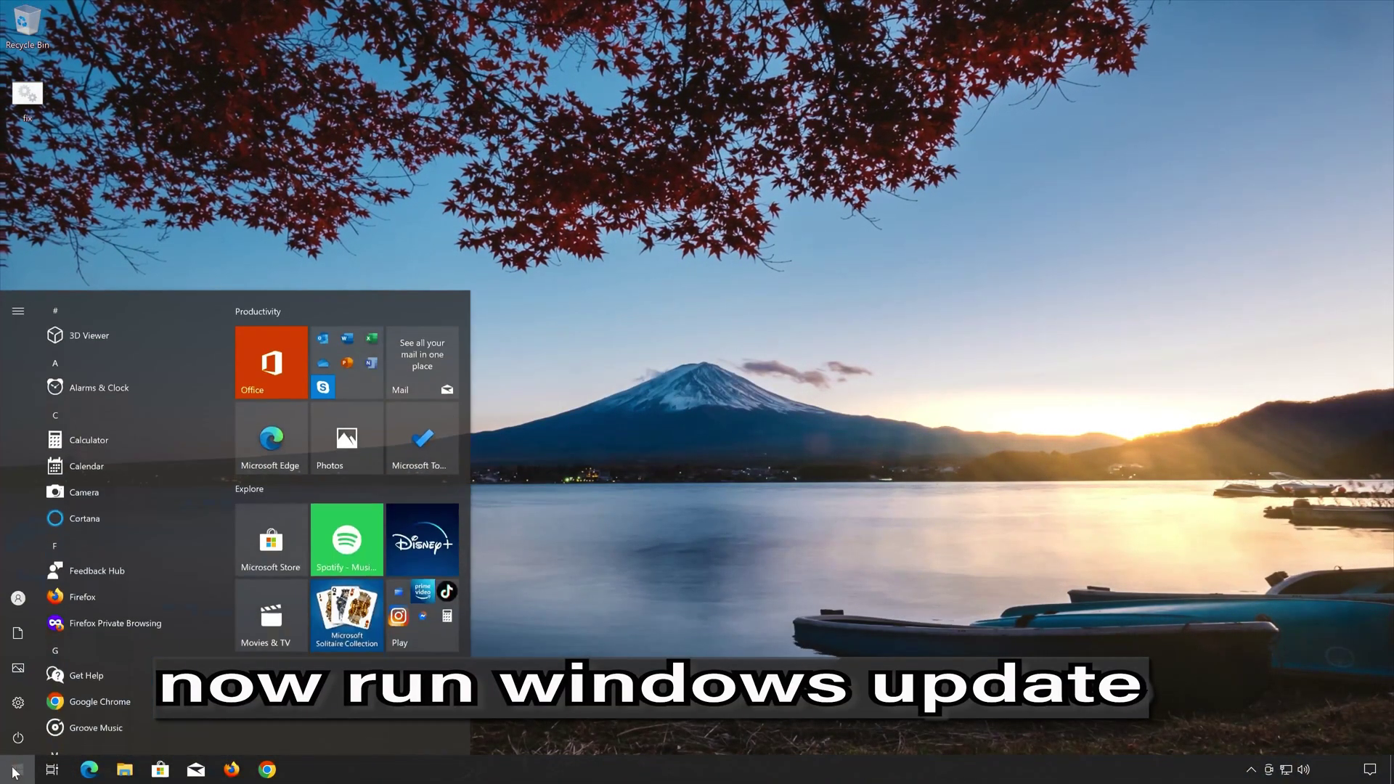
click(19, 700)
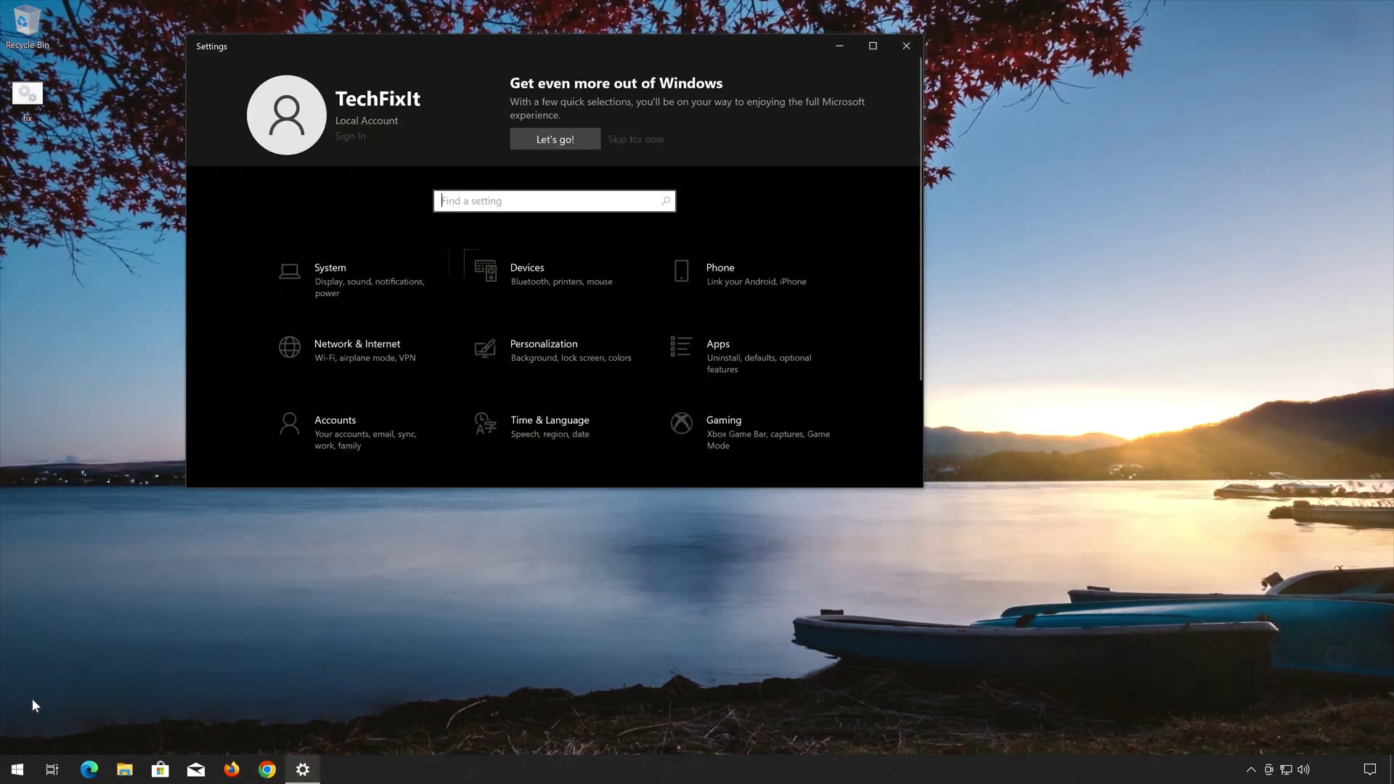
scroll(363, 446, down, 3)
click(382, 439)
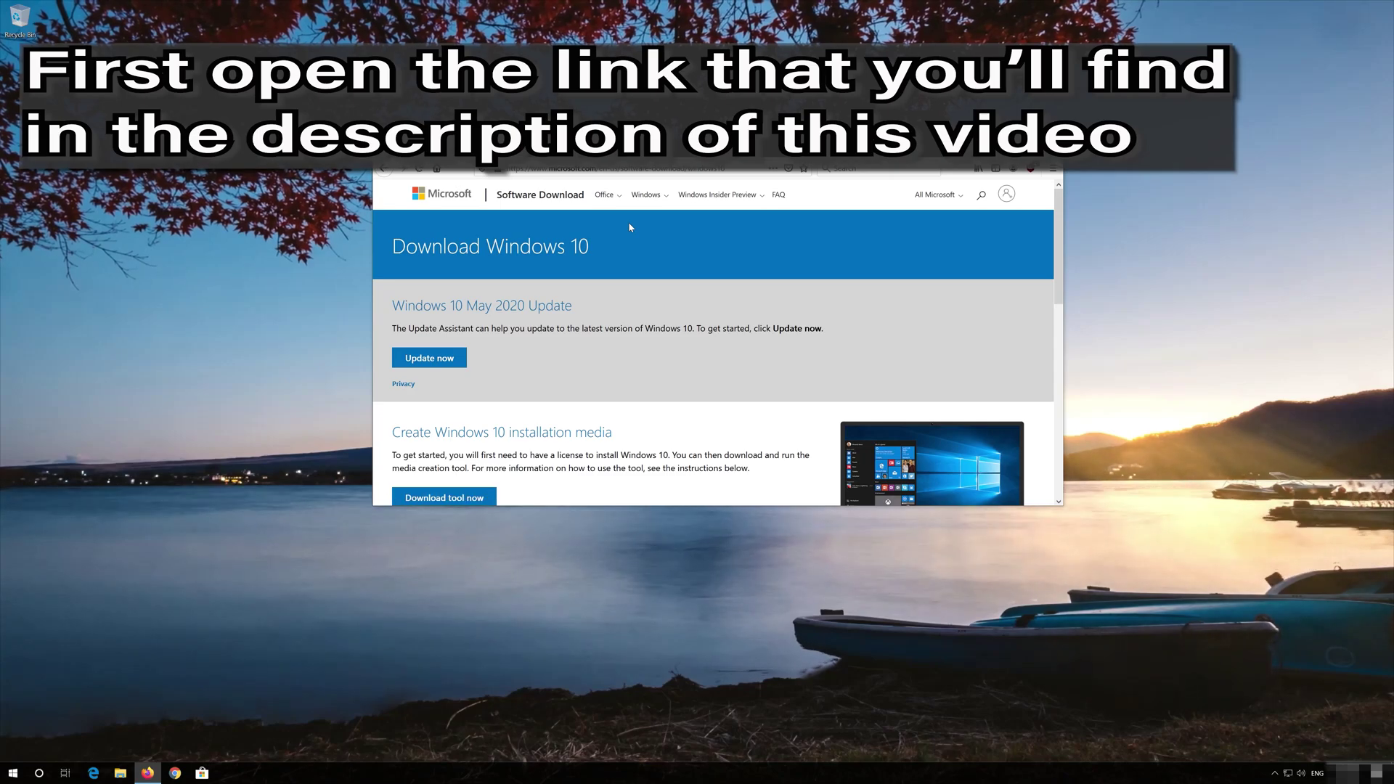
Download the Windows 10 media creation tool from Microsoft's Download Windows 10 page, save the file, and close the browser.
scroll(630, 227, down, 1)
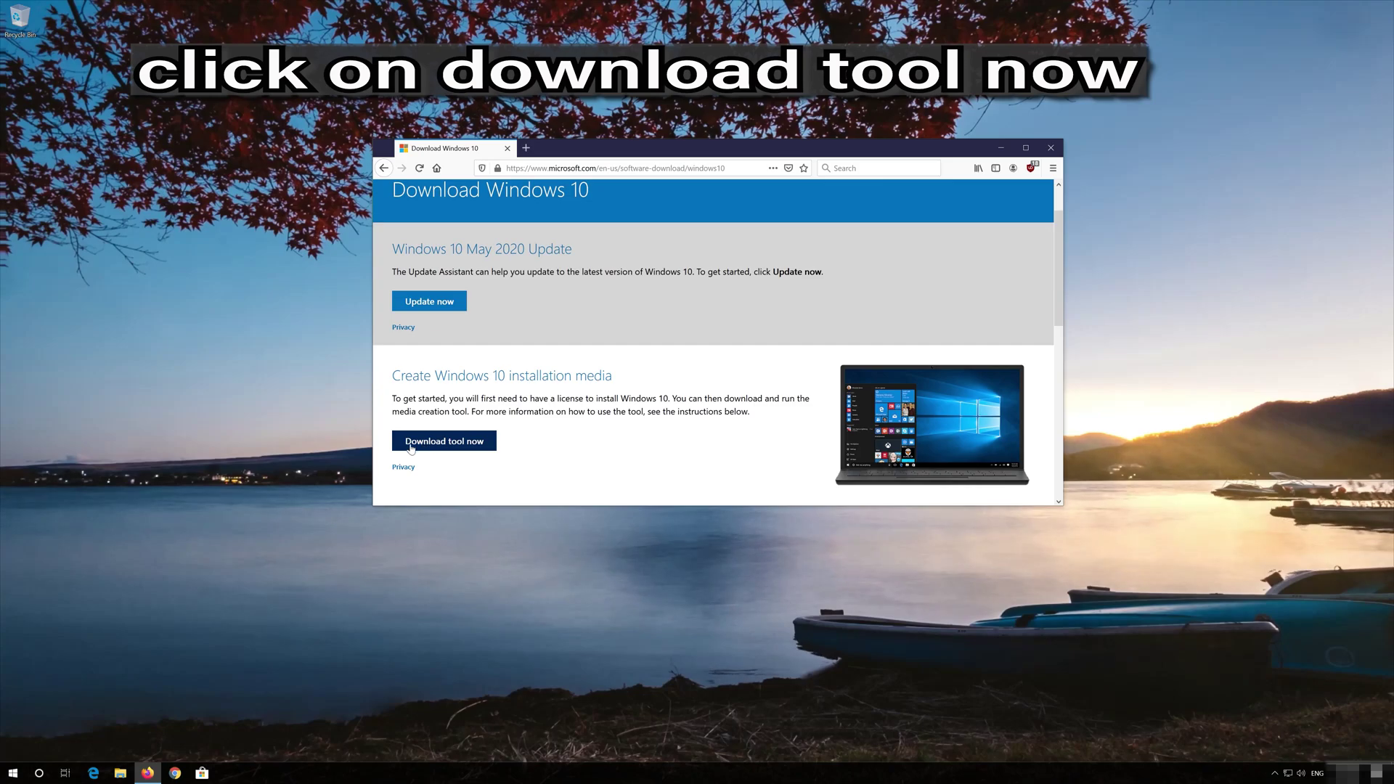
click(479, 440)
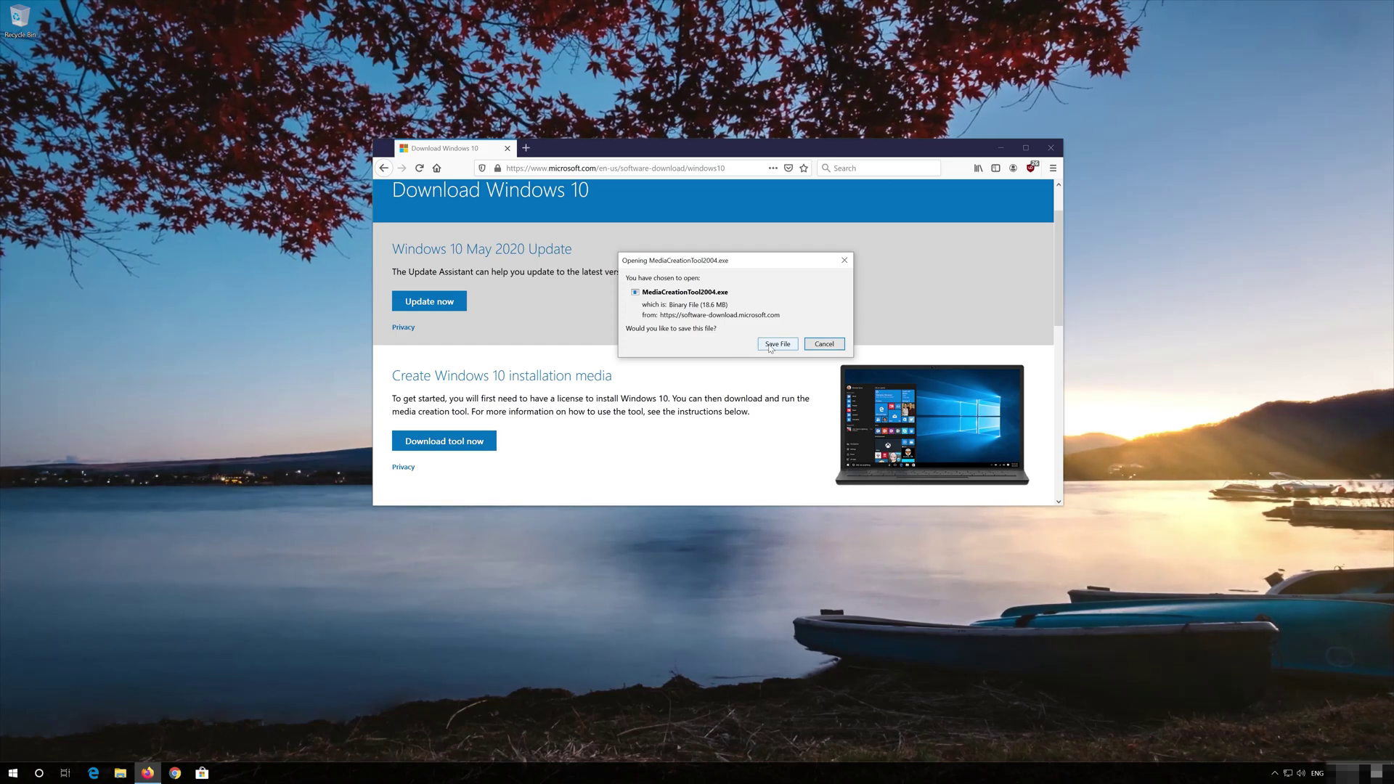
click(774, 344)
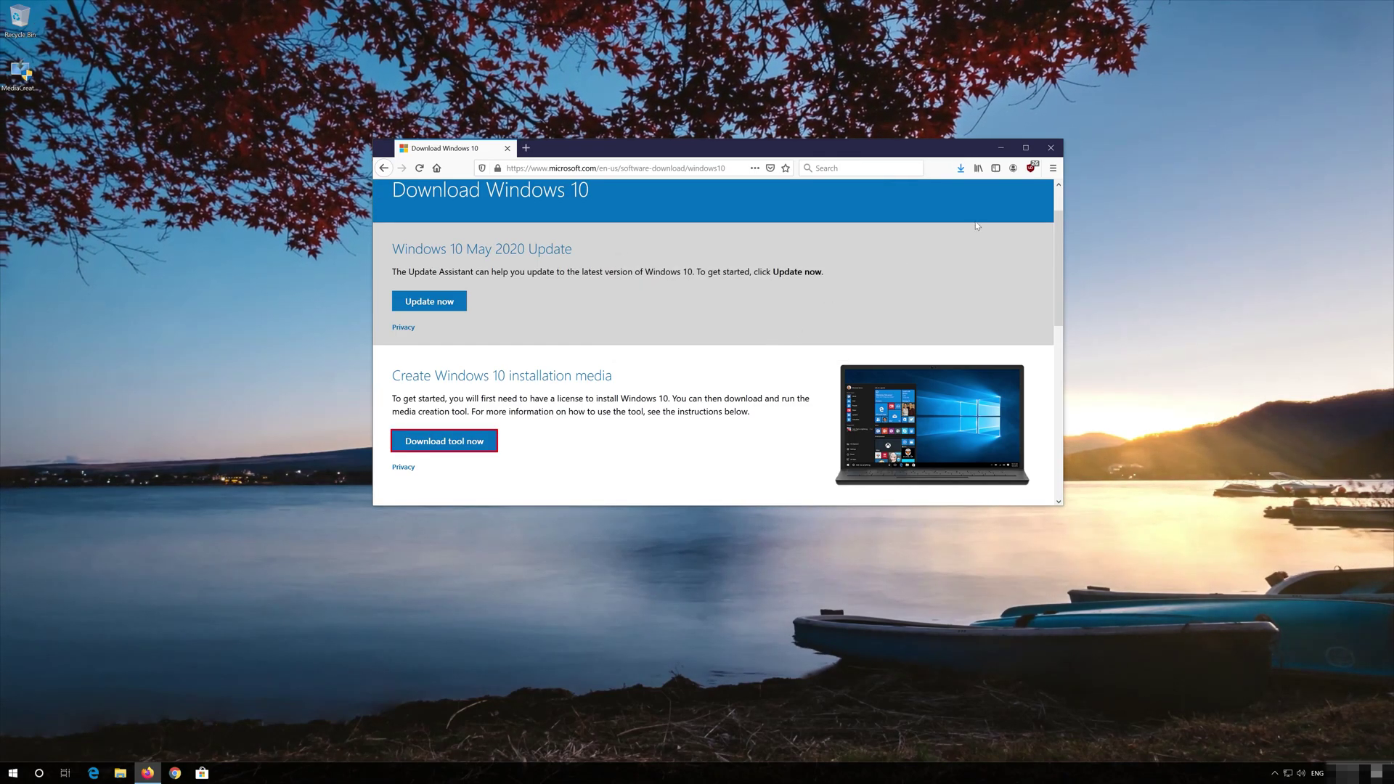
click(1047, 147)
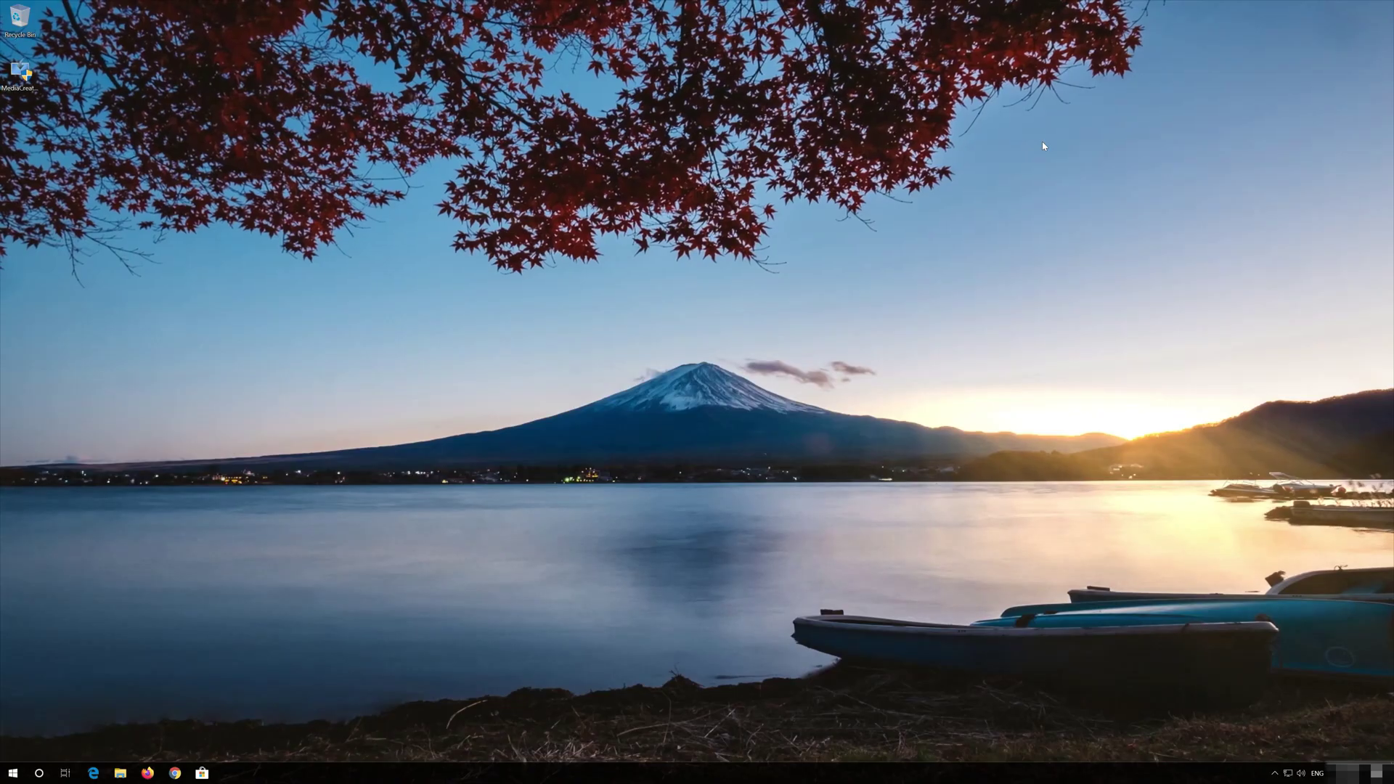
Run the downloaded media creation tool from the desktop, allow it to make changes to the device, and accept its license terms.
double_click(21, 84)
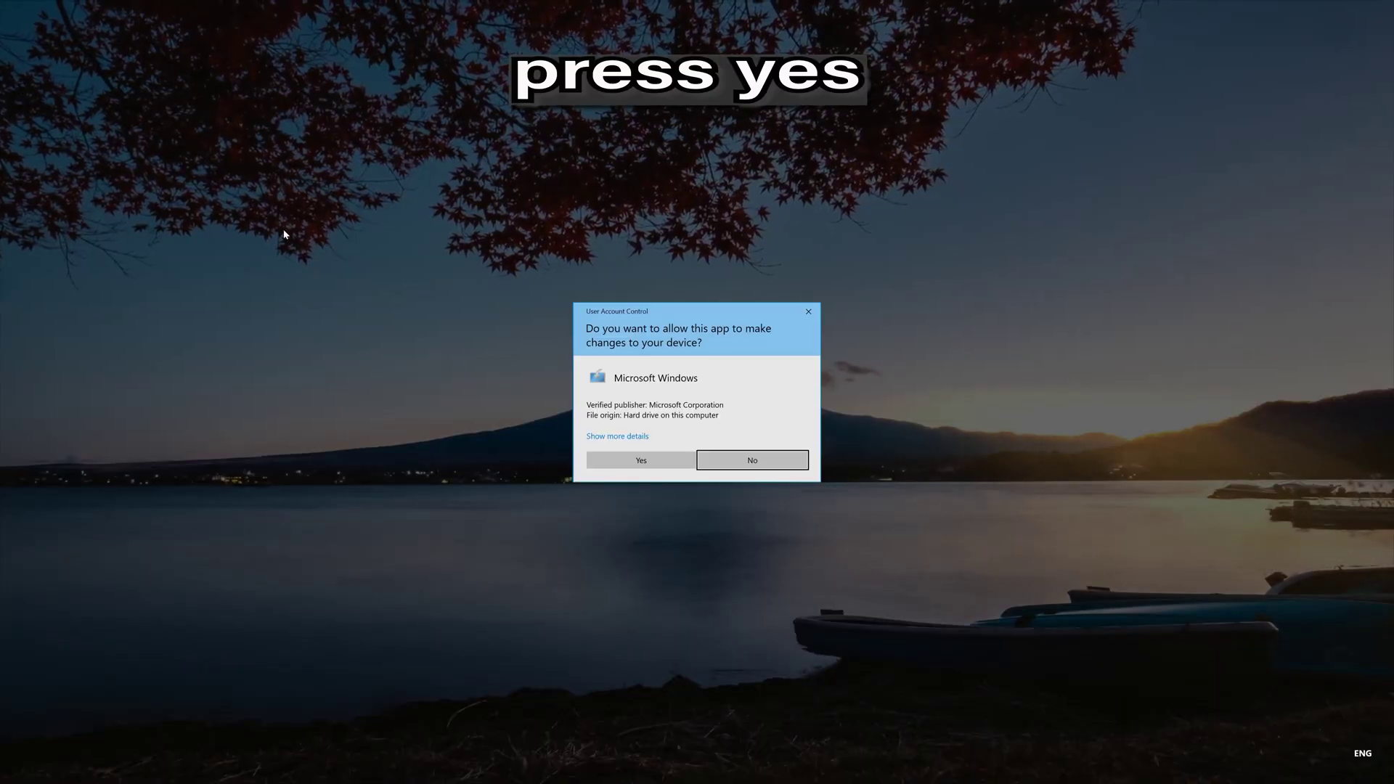
click(636, 466)
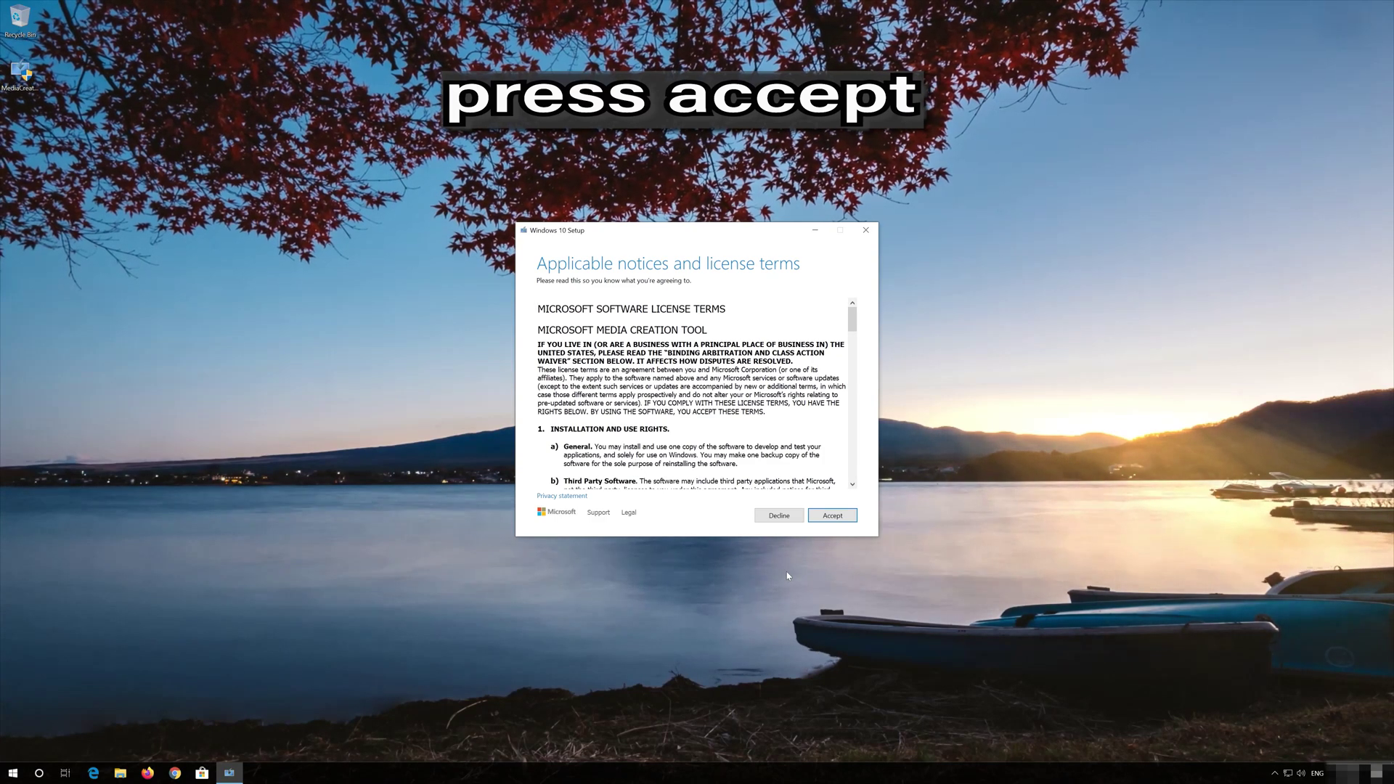
click(849, 515)
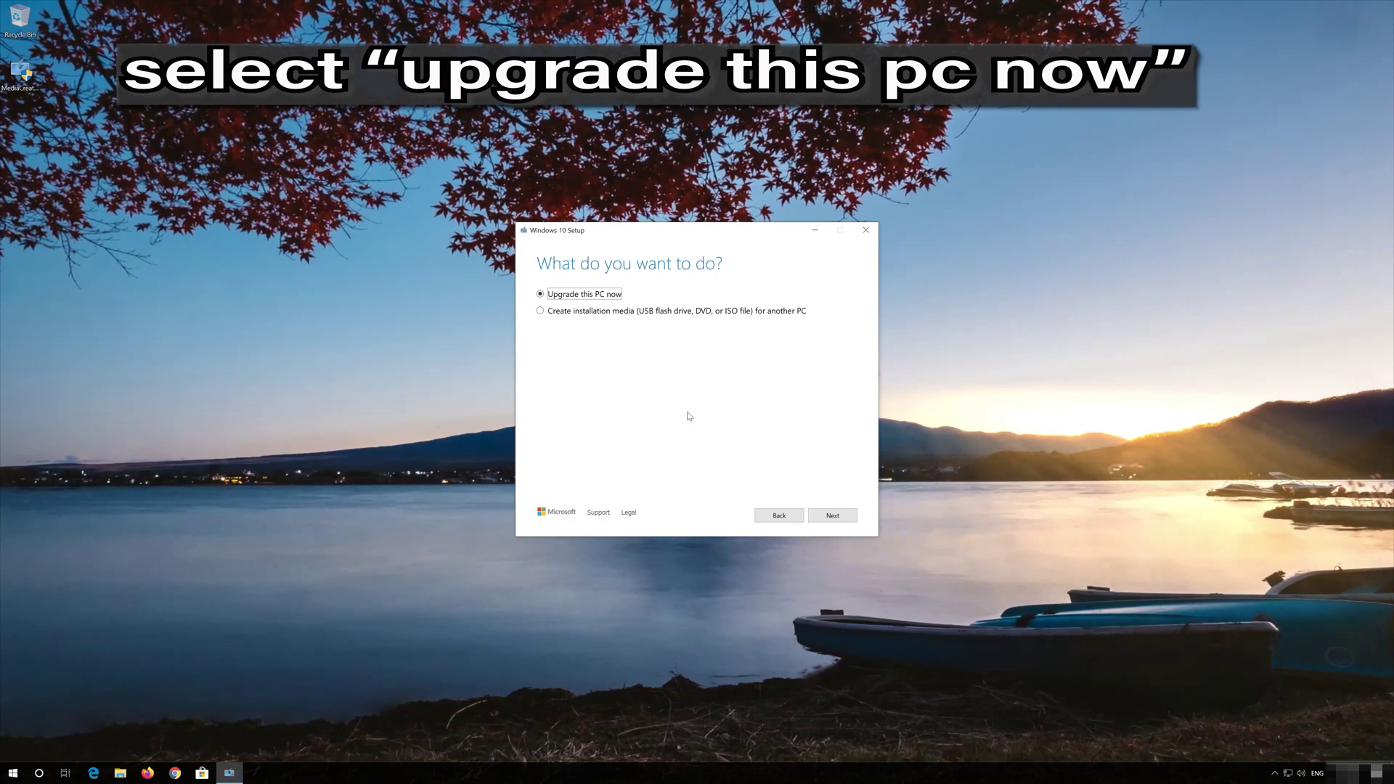
Choose to upgrade this PC now, accept the license terms, and start installing Windows 10 Pro while keeping personal files and apps.
click(825, 520)
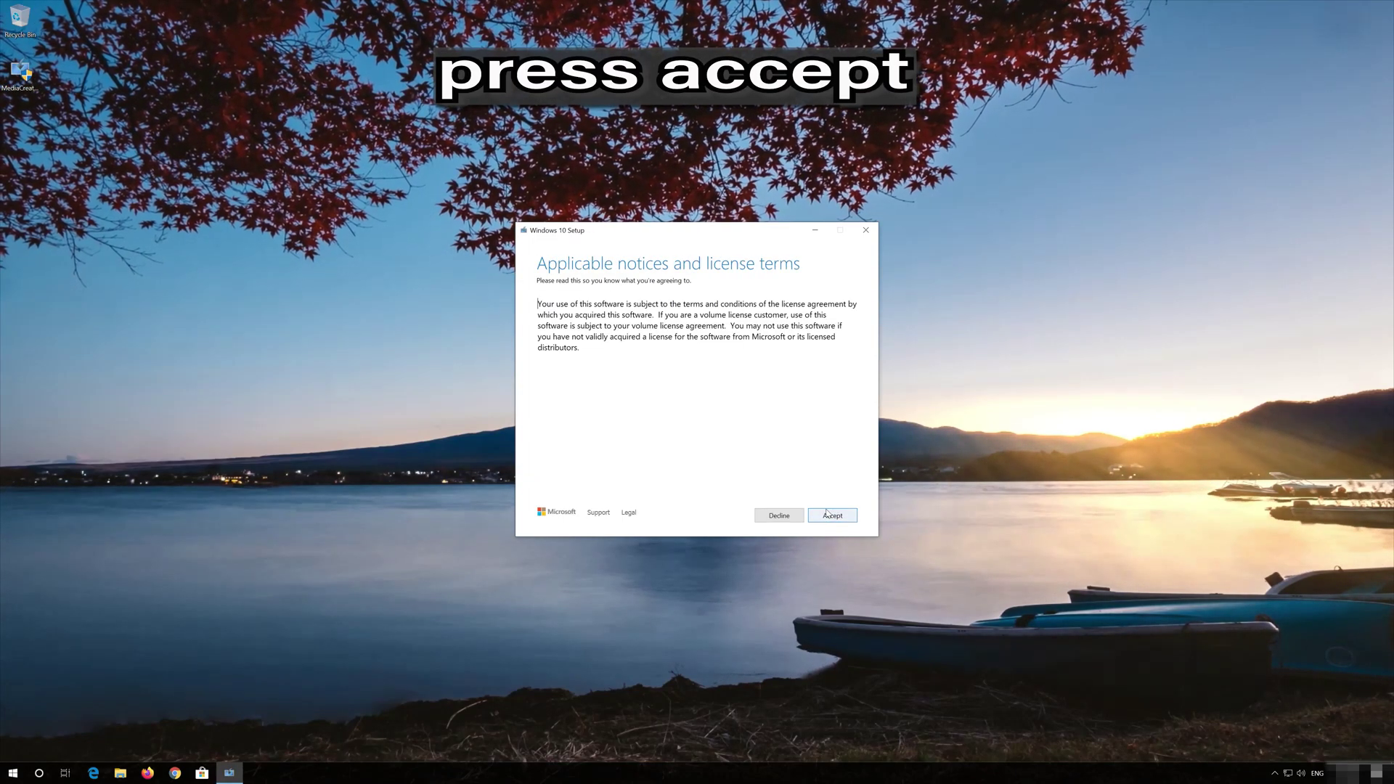
click(833, 515)
click(832, 515)
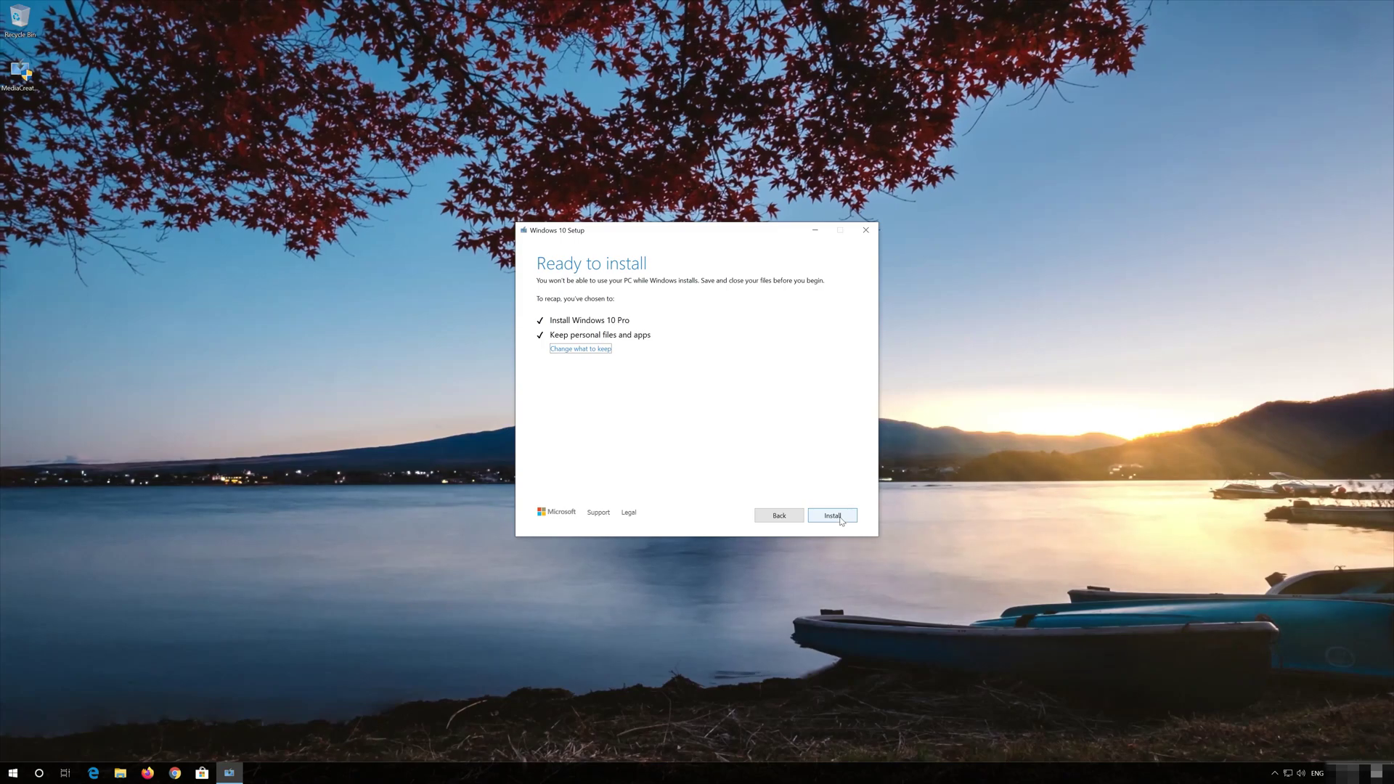
click(835, 515)
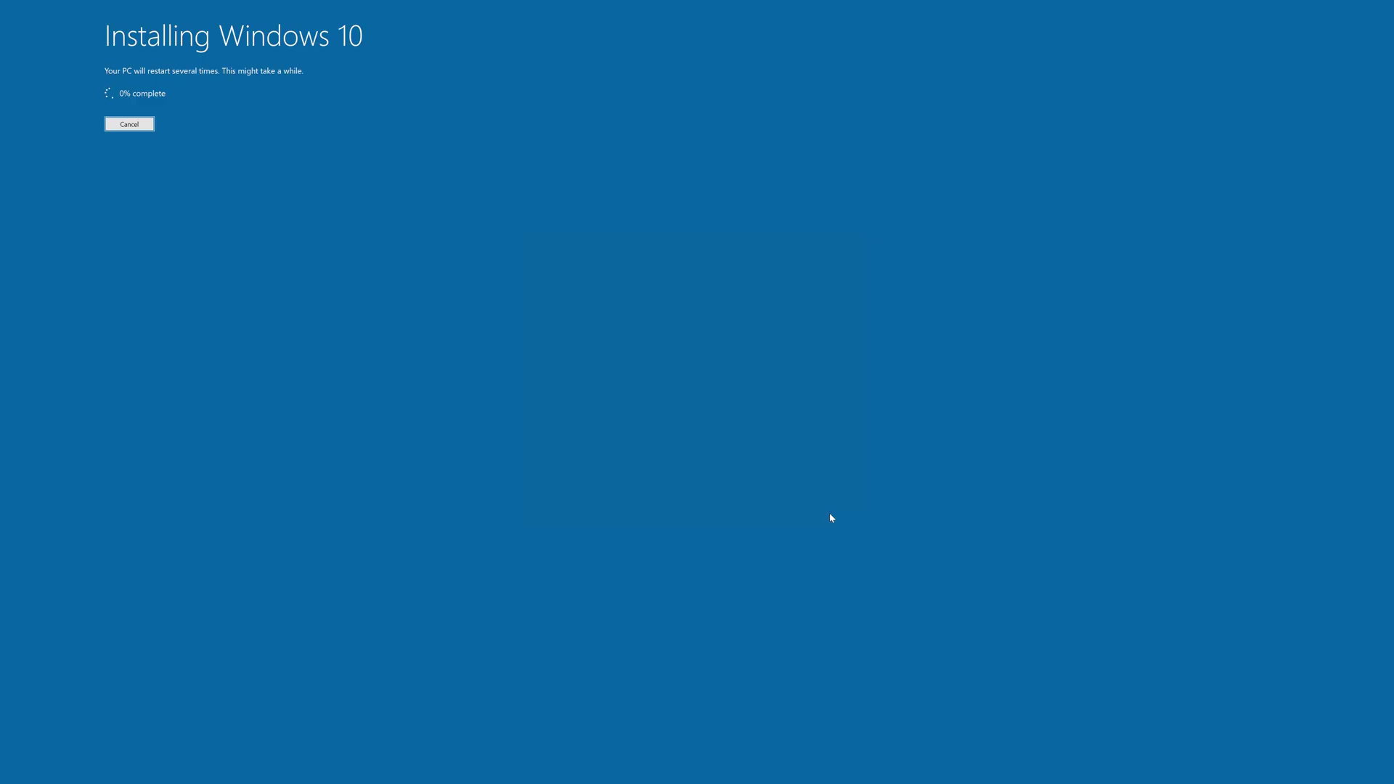